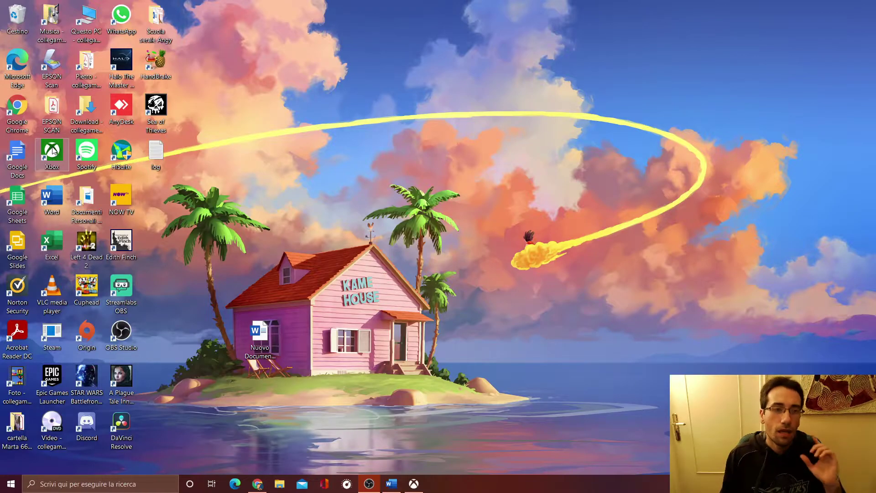
Step: Open the Xbox app, go to the Game Pass subscription page and review the PC and Ultimate plans
double_click(53, 150)
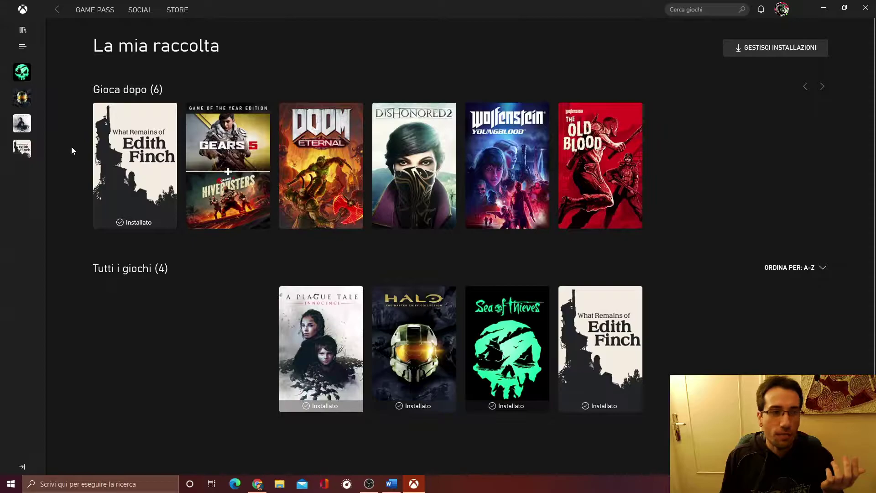
left_click(18, 15)
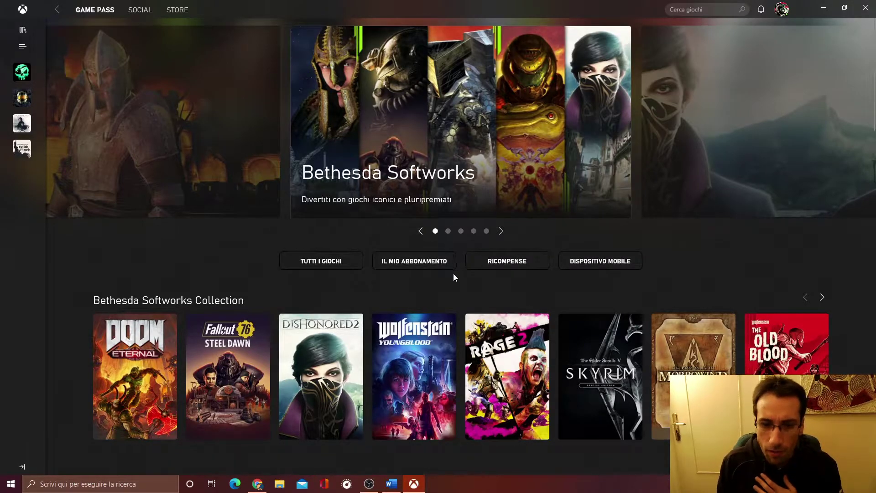
left_click(441, 260)
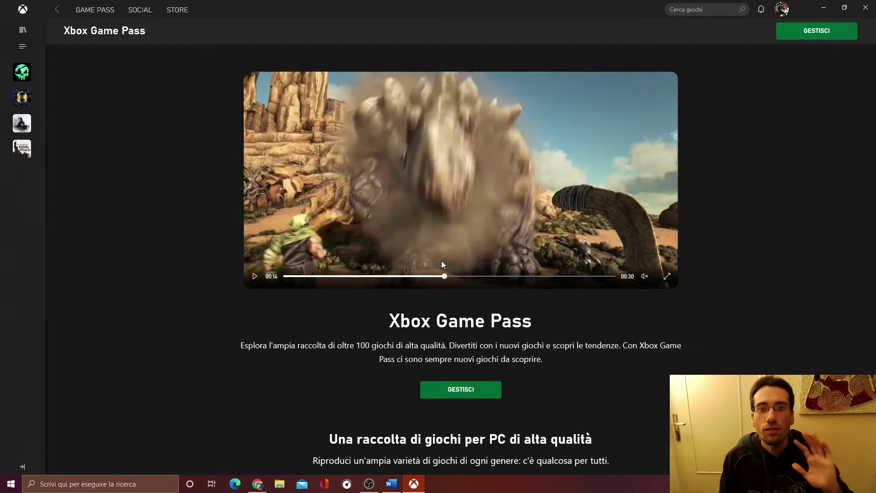
scroll(441, 263, "down", 5)
scroll(442, 262, "down", 10)
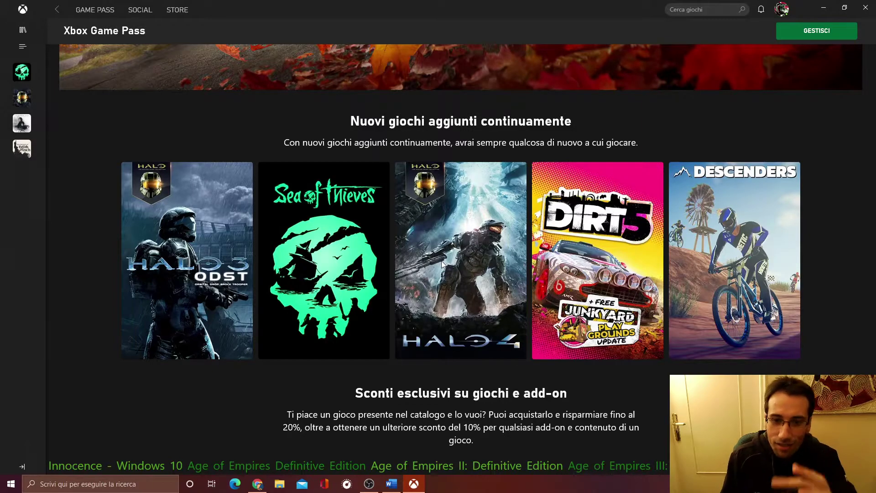
scroll(442, 261, "down", 12)
scroll(441, 264, "down", 1)
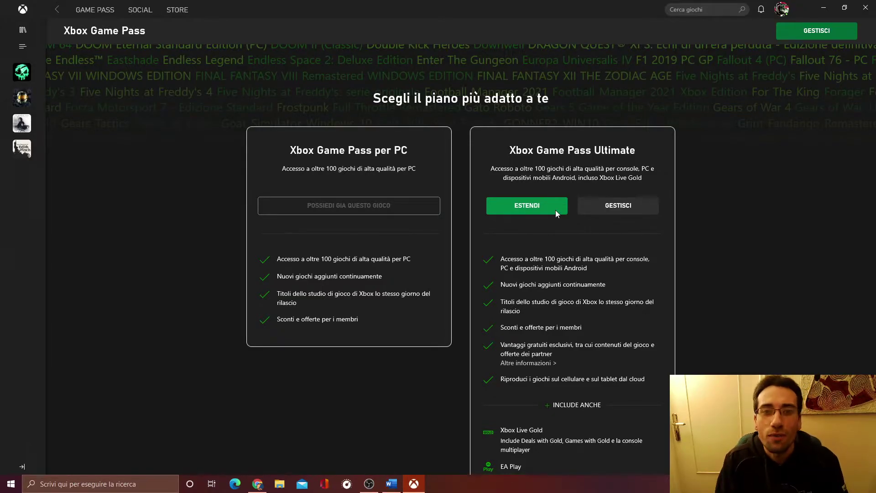
Step: Open the management page for the Xbox Game Pass Ultimate subscription in the browser and sign in to the Microsoft account
left_click(602, 207)
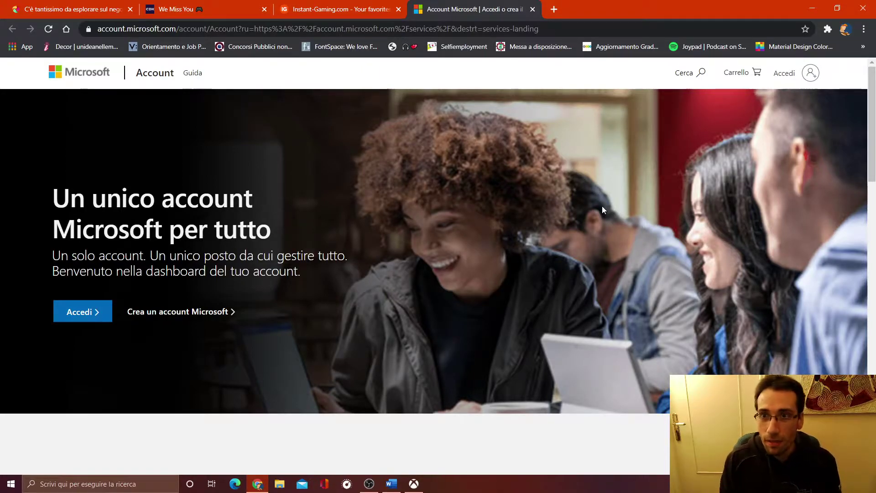
left_click(785, 85)
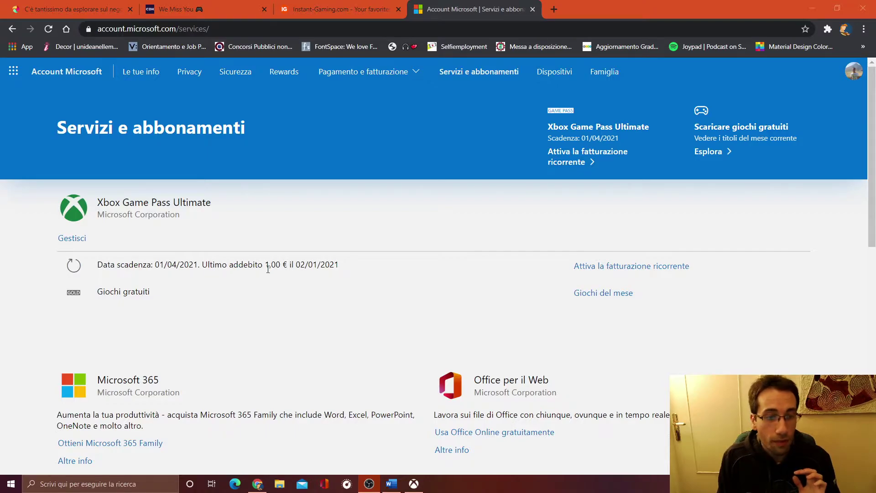
Step: View the recurring billing activation for Xbox Game Pass Ultimate, cancel it and return to the list of all subscriptions
left_click(599, 272)
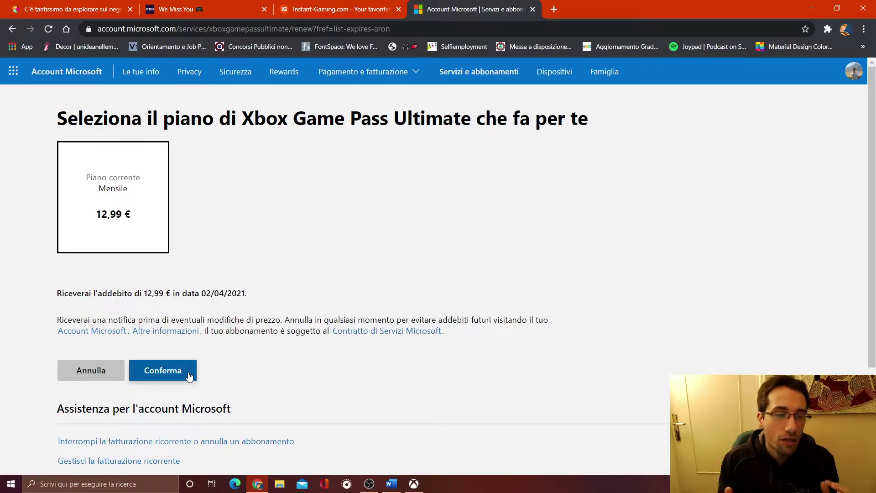
left_click(109, 366)
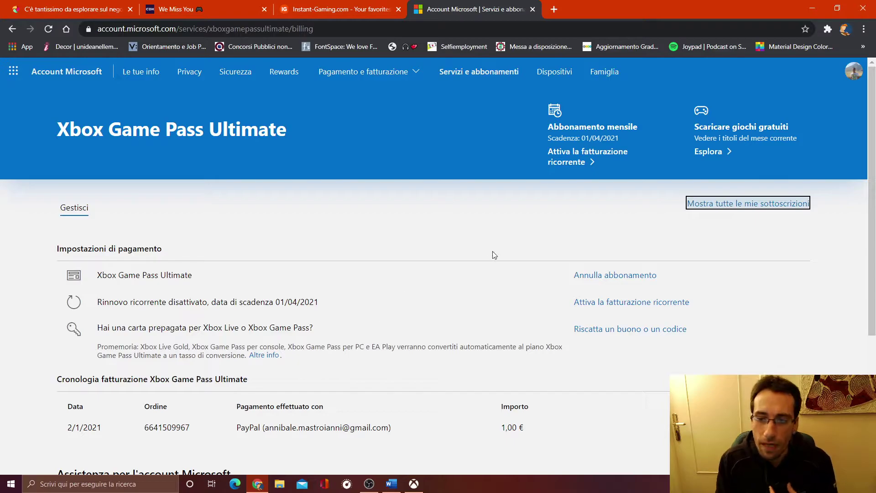
left_click(697, 204)
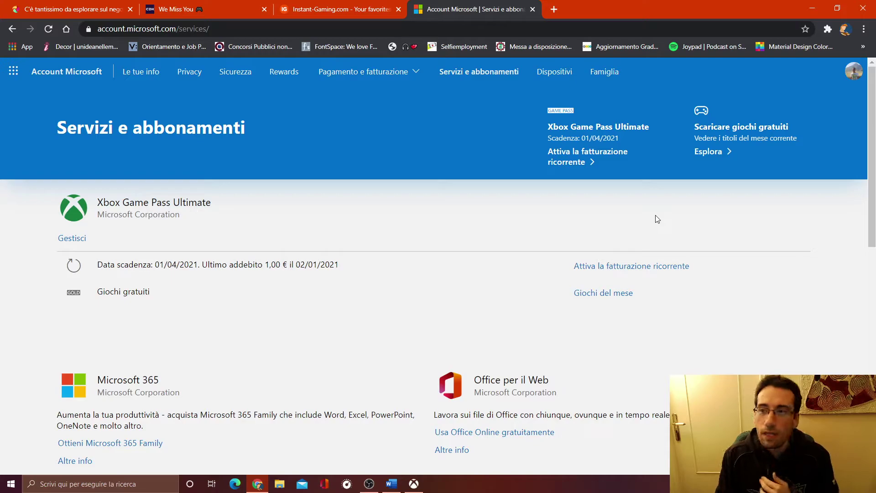
Step: Sign out of the Microsoft account
left_click(852, 81)
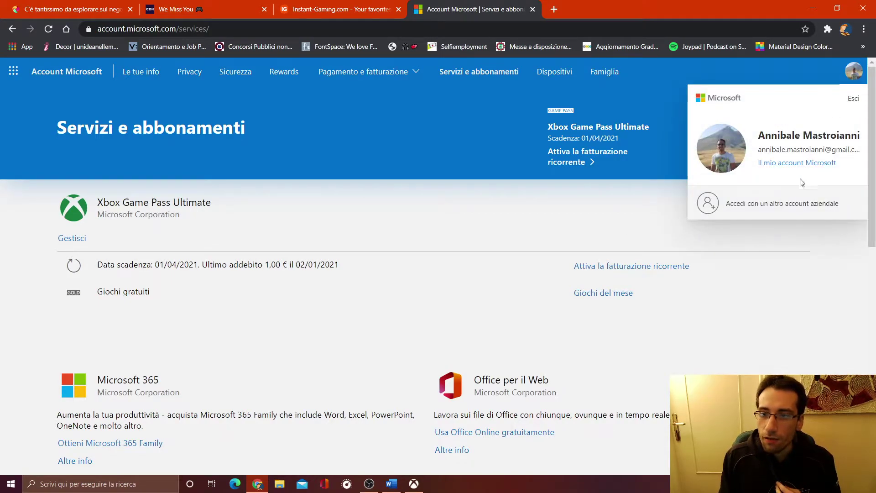
left_click(851, 98)
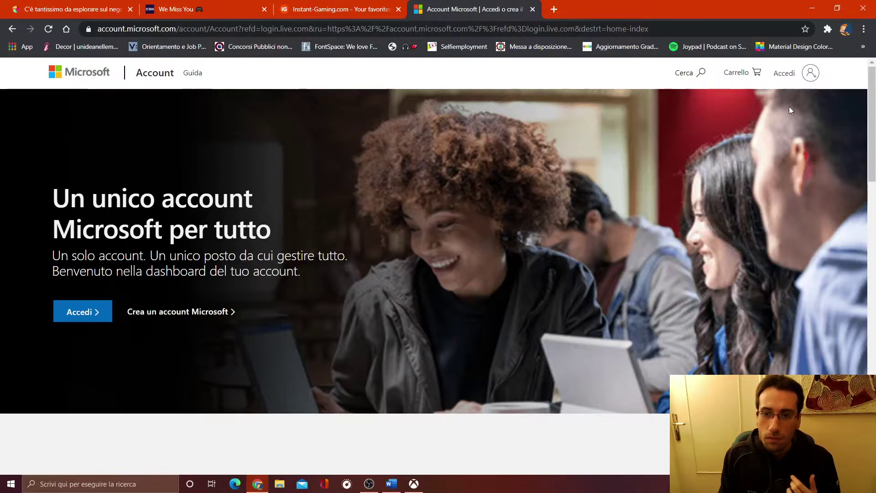
Step: Switch back to the Xbox app and open the user's profile page to view achievements and recently played games
left_click(414, 483)
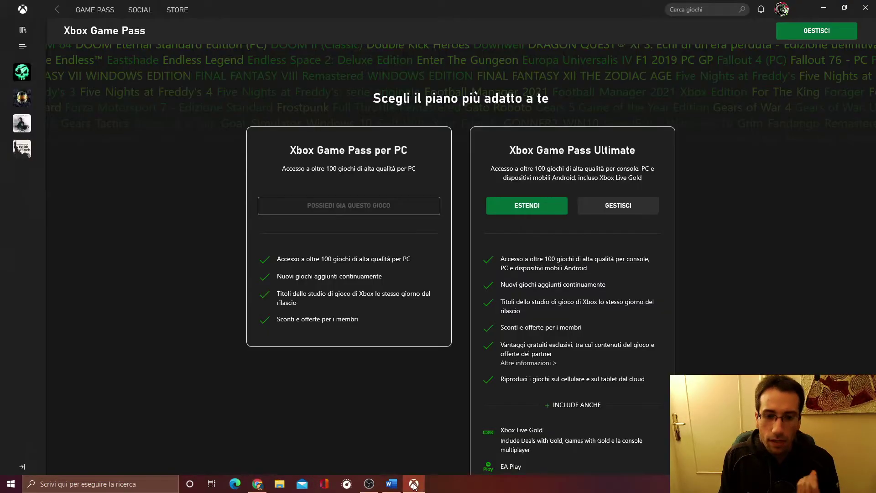
scroll(499, 228, "up", 4)
scroll(499, 231, "up", 15)
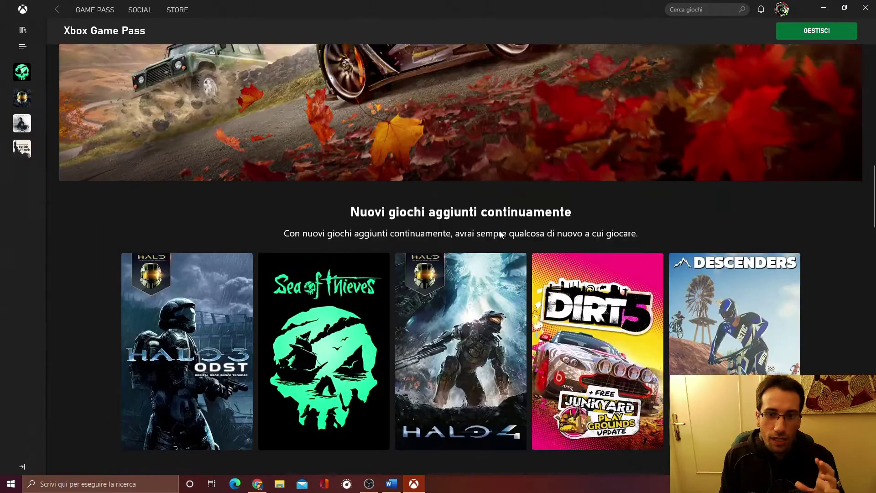
scroll(500, 230, "up", 4)
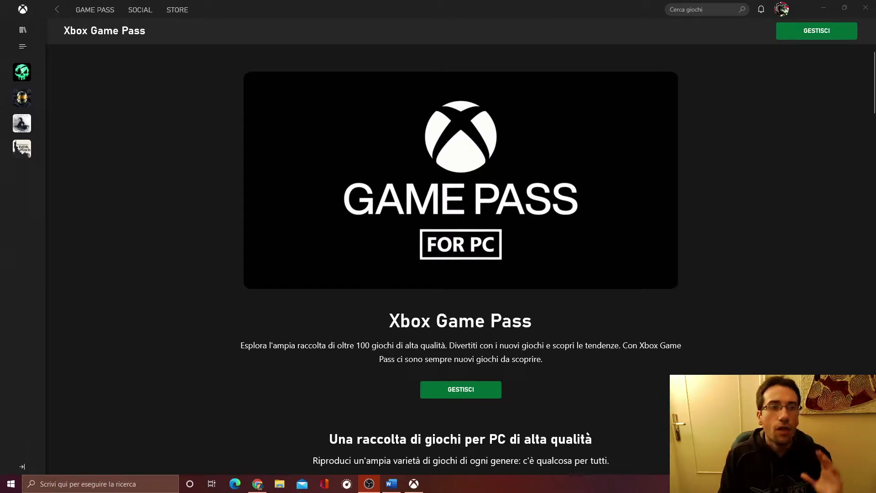
left_click(781, 10)
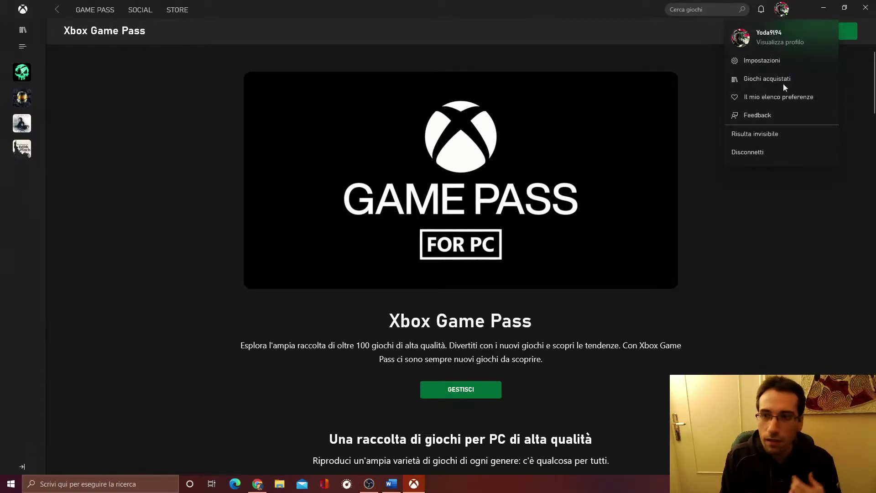
left_click(792, 41)
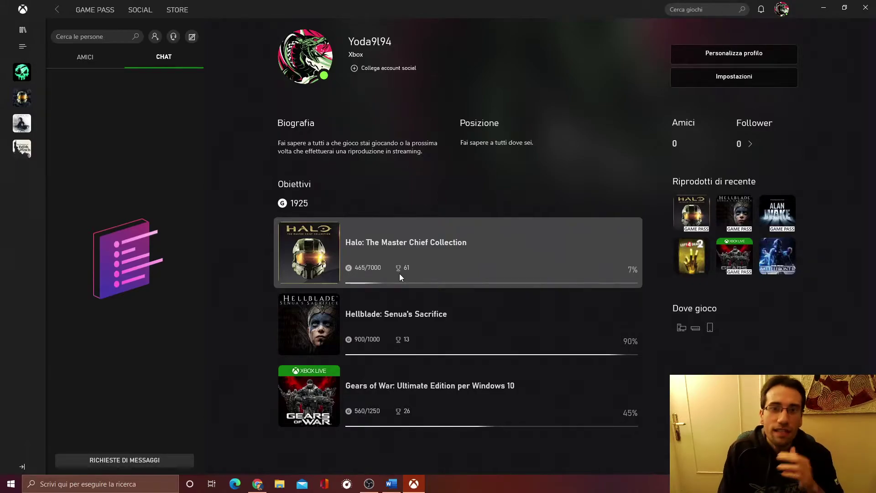
Step: Open the account settings of the Xbox app, where subscriptions and code redemption are managed
left_click(781, 9)
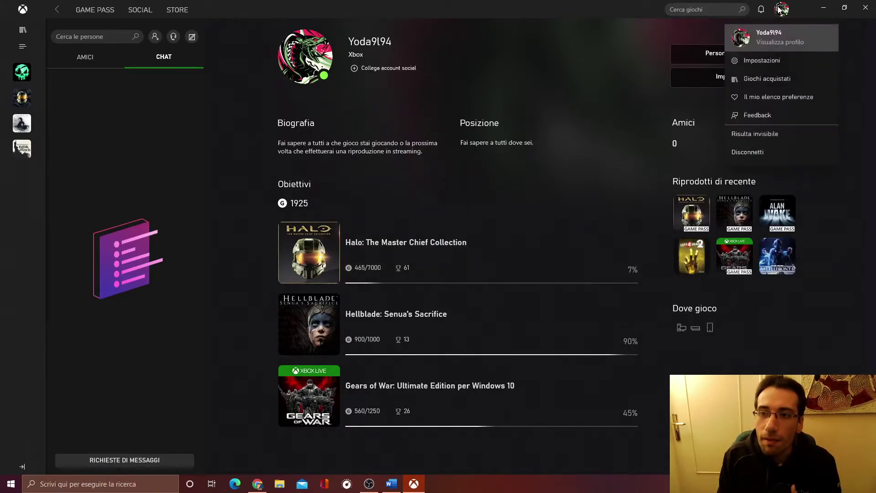
left_click(767, 59)
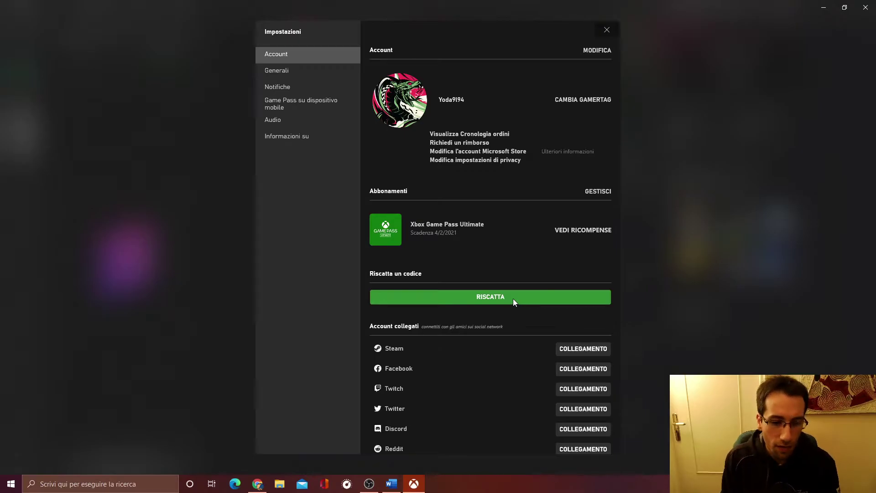
Step: Switch to the browser and look through the Eneba, CDKeys and Instant Gaming key stores
left_click(257, 483)
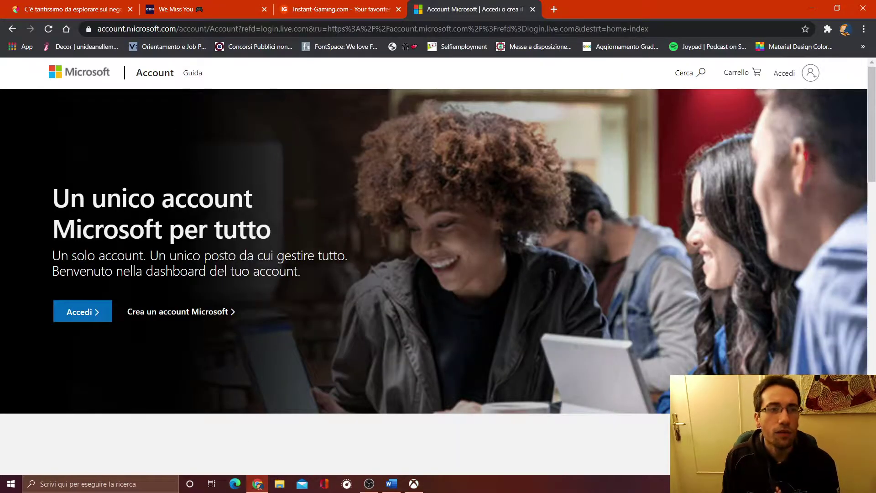
left_click(72, 9)
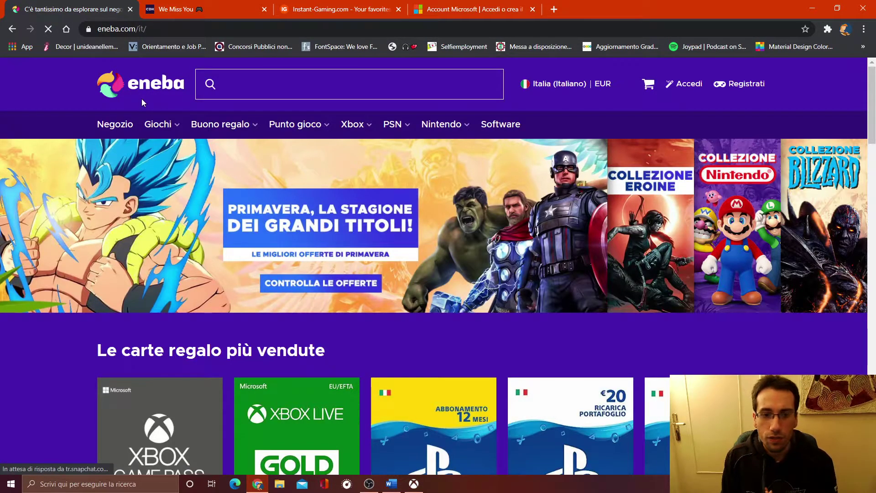
left_click(177, 11)
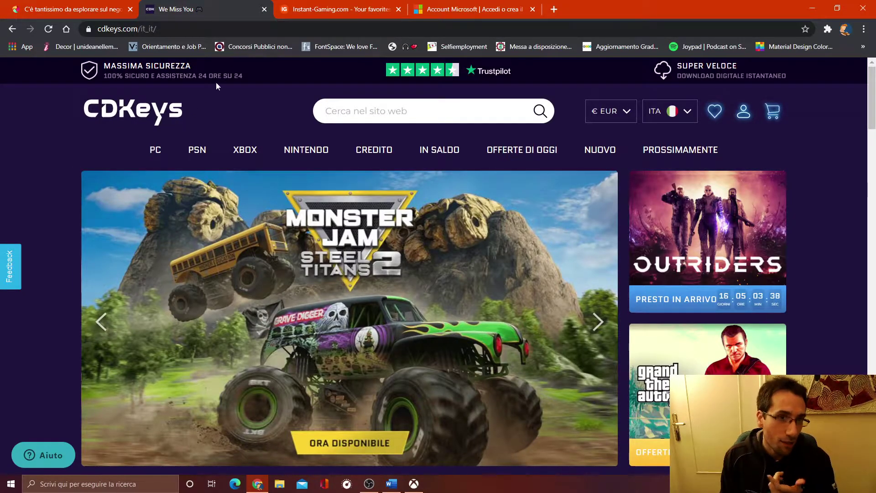
left_click(323, 6)
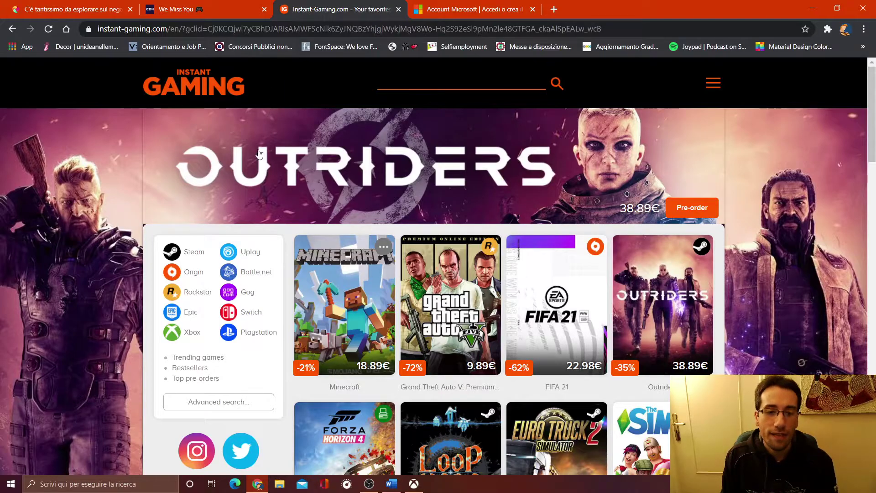
scroll(257, 259, "down", 2)
scroll(257, 259, "down", 2)
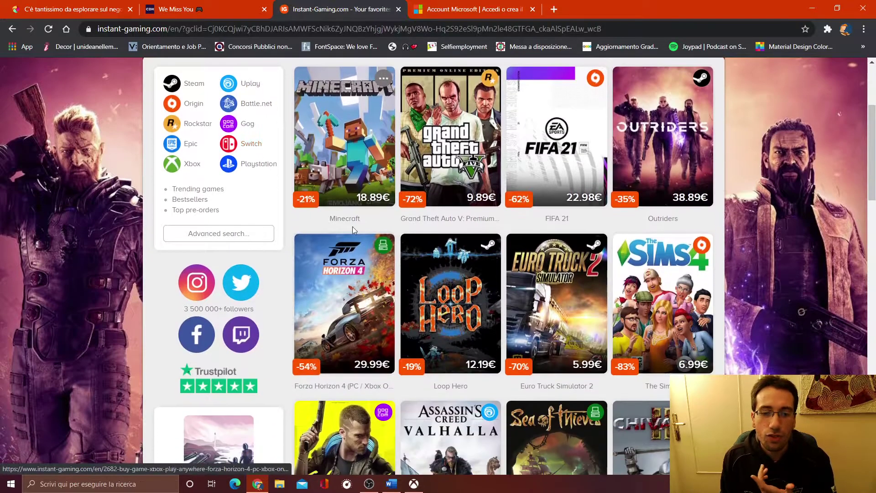
scroll(542, 296, "down", 2)
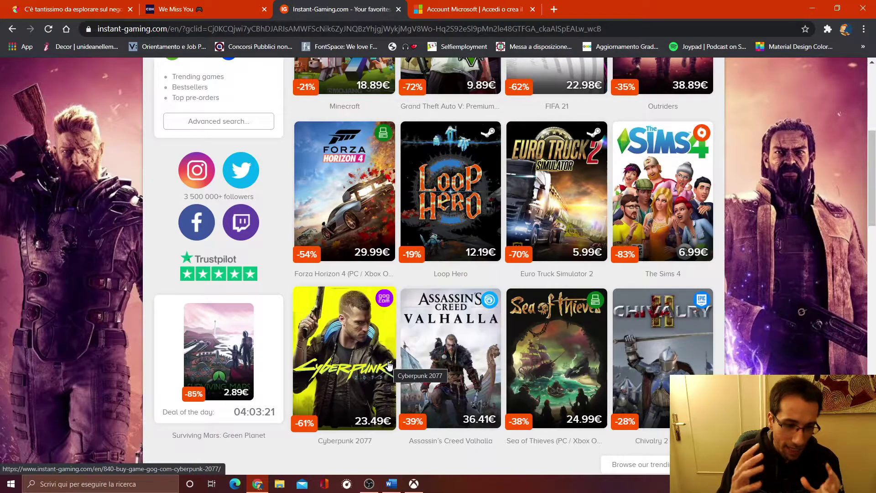
Step: Compare the GOG and Xbox offers for Cyberpunk 2077 on Instant Gaming, and return to the Xbox app
left_click(389, 365)
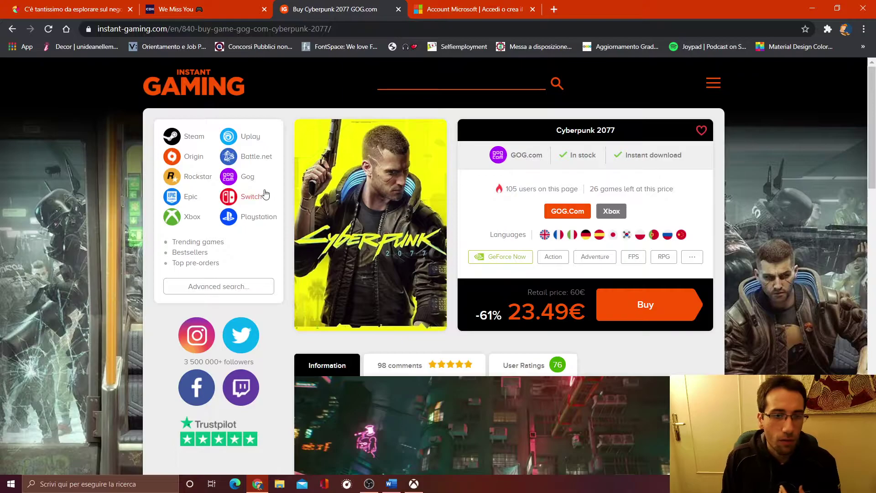
left_click(191, 224)
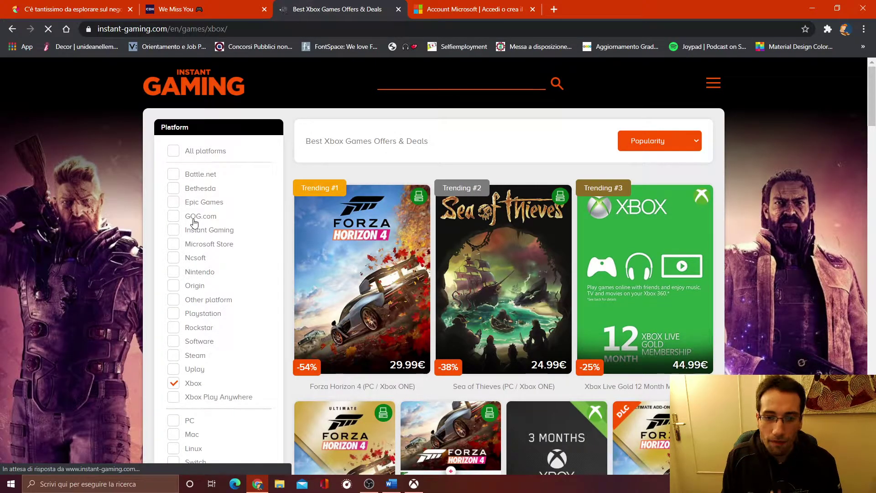
scroll(194, 223, "down", 4)
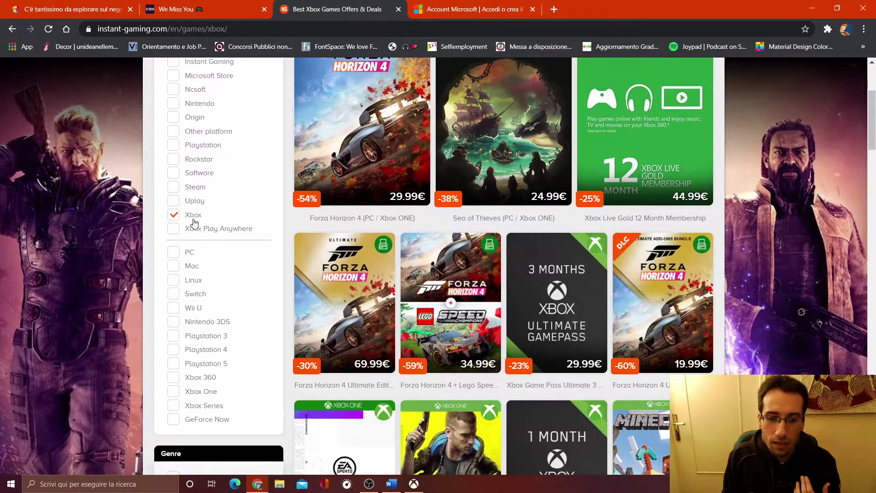
scroll(194, 223, "down", 6)
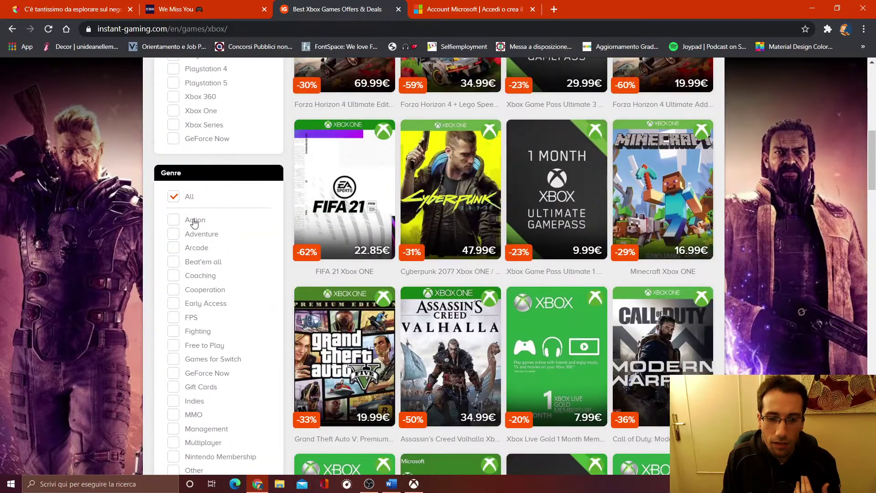
left_click(453, 174)
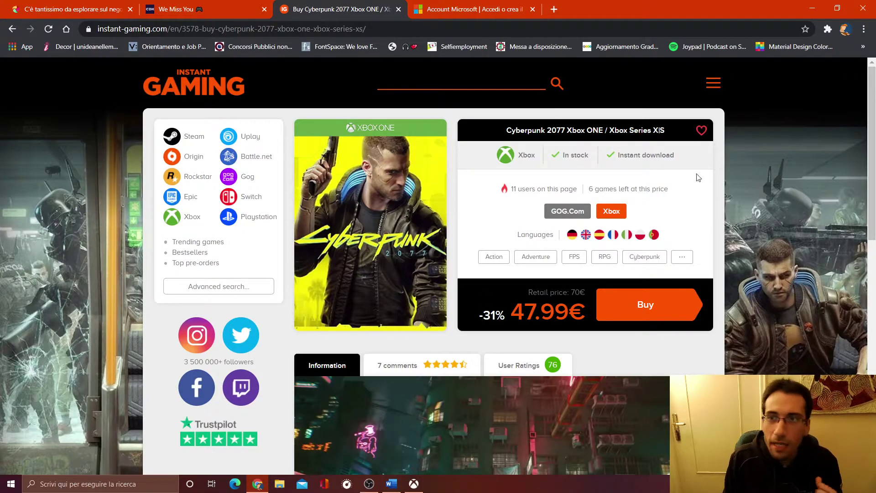
left_click(804, 10)
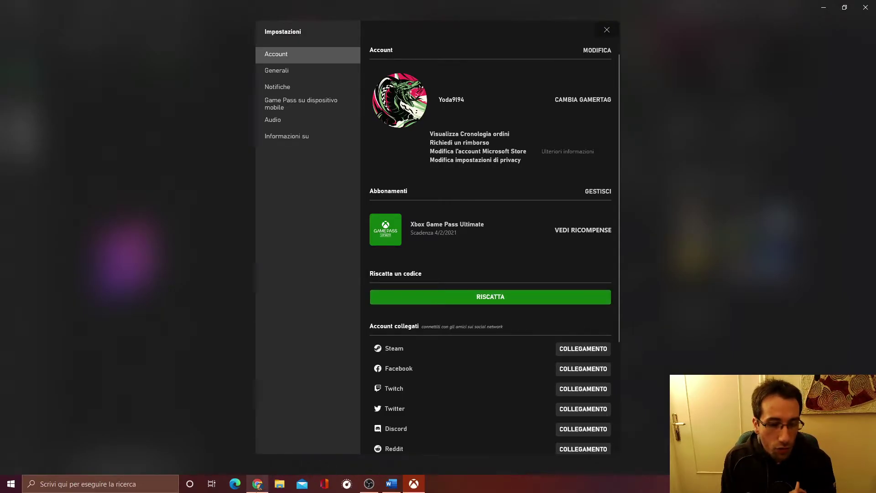
Step: Examine the Xbox Game Pass Ultimate offer among Eneba's best-selling gift cards, and return to the Xbox app settings
left_click(258, 484)
left_click(173, 5)
left_click(103, 8)
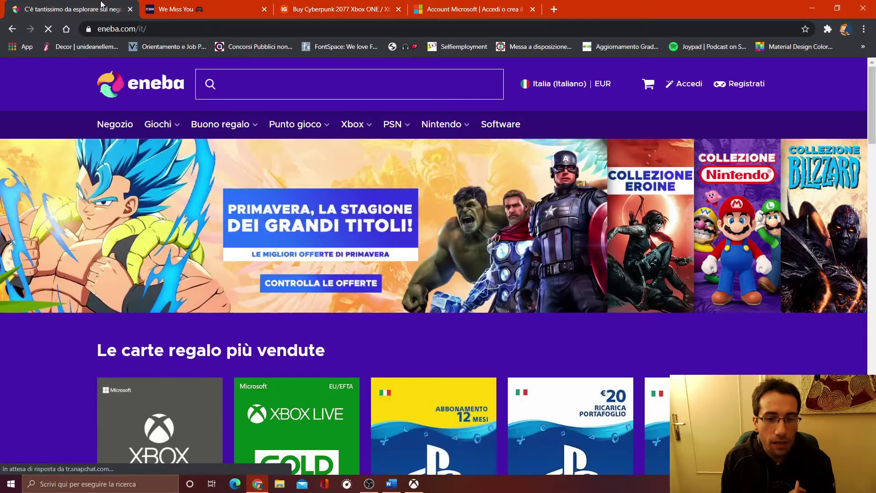
scroll(229, 300, "down", 3)
scroll(228, 300, "down", 3)
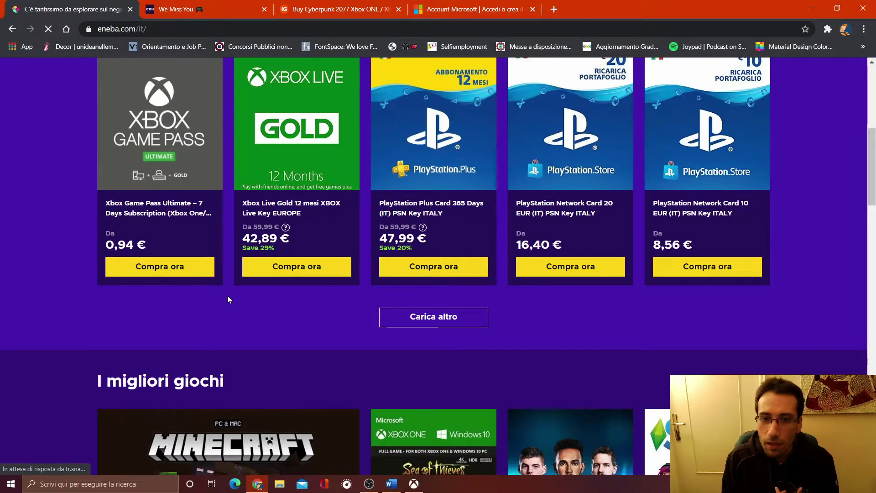
scroll(227, 295, "up", 7)
scroll(227, 294, "down", 4)
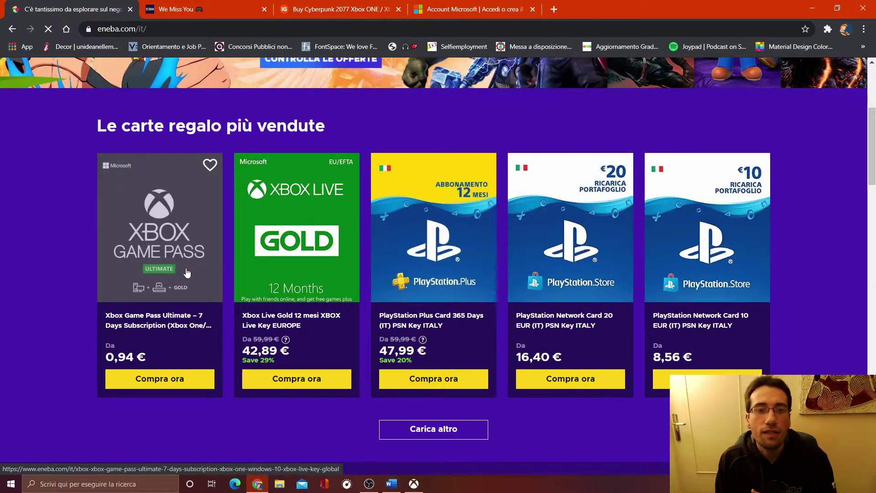
left_click(823, 7)
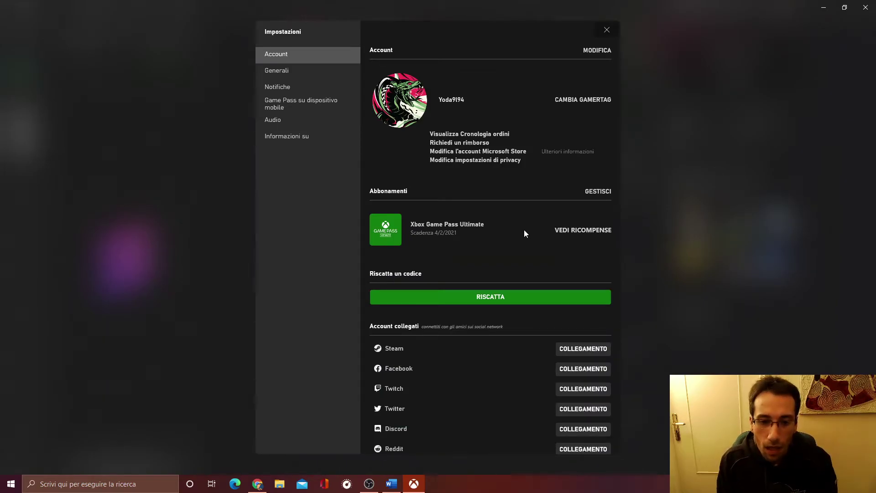
Step: Look through the linked accounts, and choose drive D: as the default game installation location in the general settings
scroll(524, 230, "down", 3)
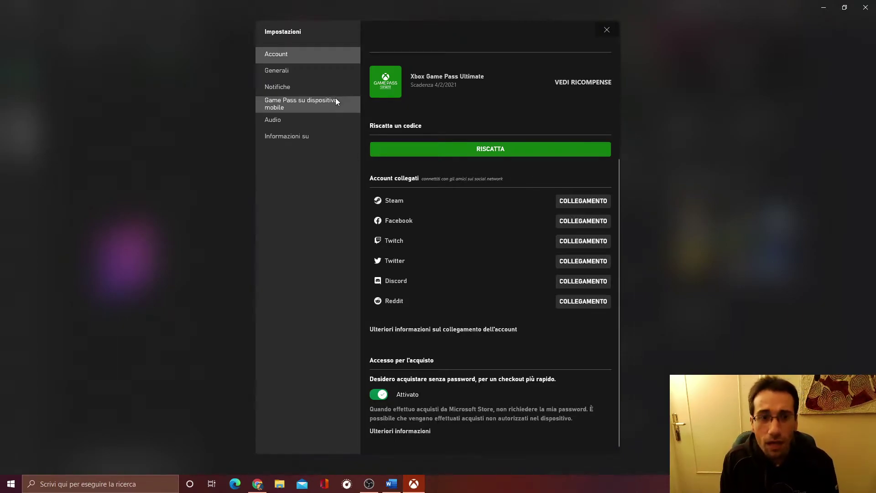
left_click(300, 71)
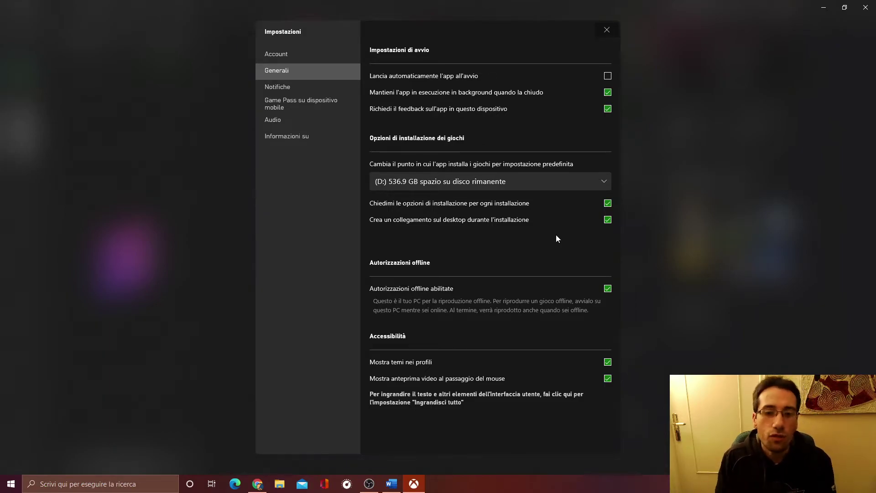
left_click(537, 178)
left_click(536, 178)
left_click(536, 178)
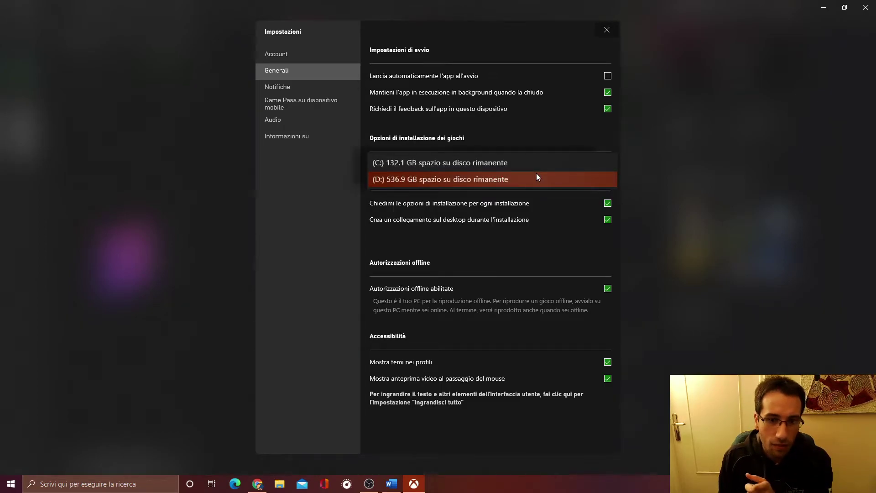
left_click(537, 178)
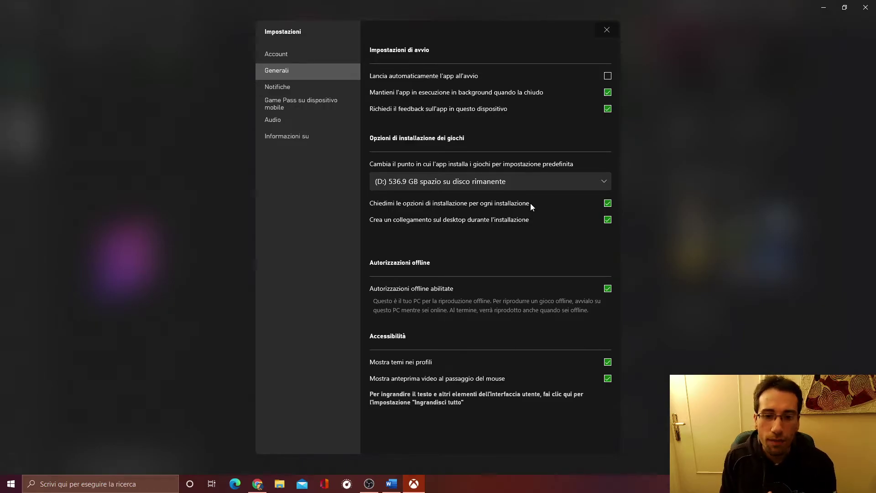
Step: Check the game shortcuts on the desktop, and review the Xbox app's notification settings alongside the Windows notifications
left_click(820, 12)
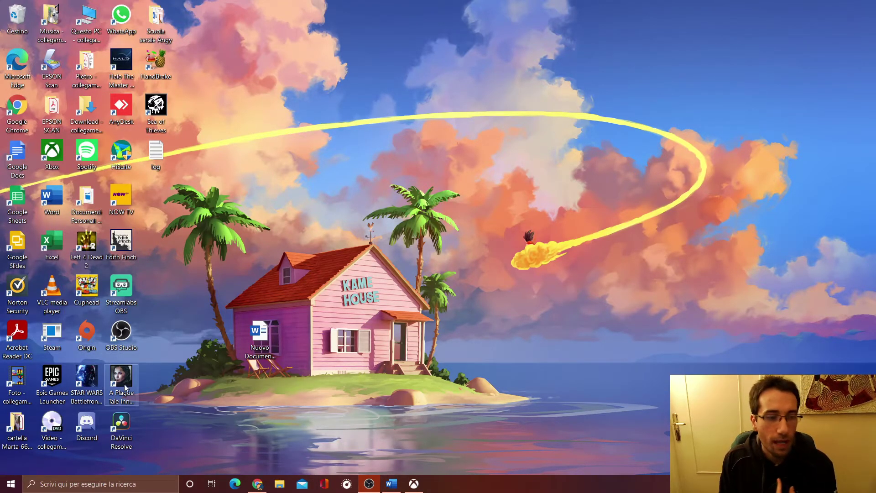
left_click(423, 488)
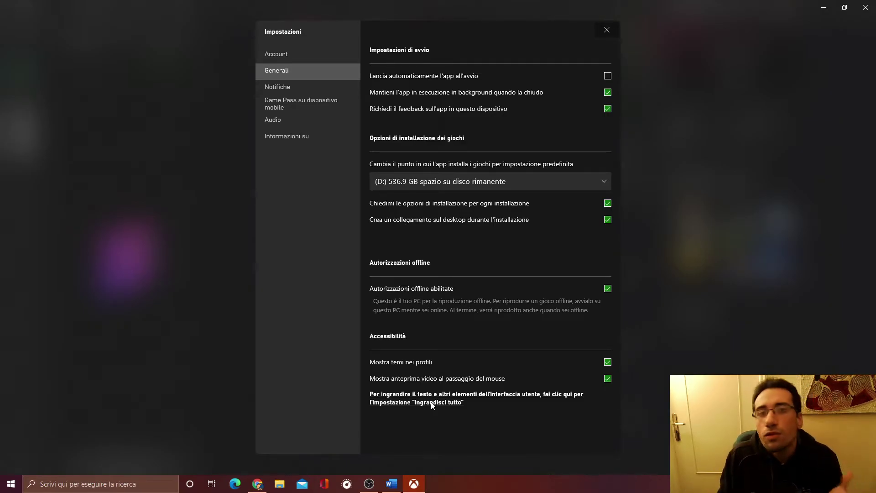
left_click(290, 87)
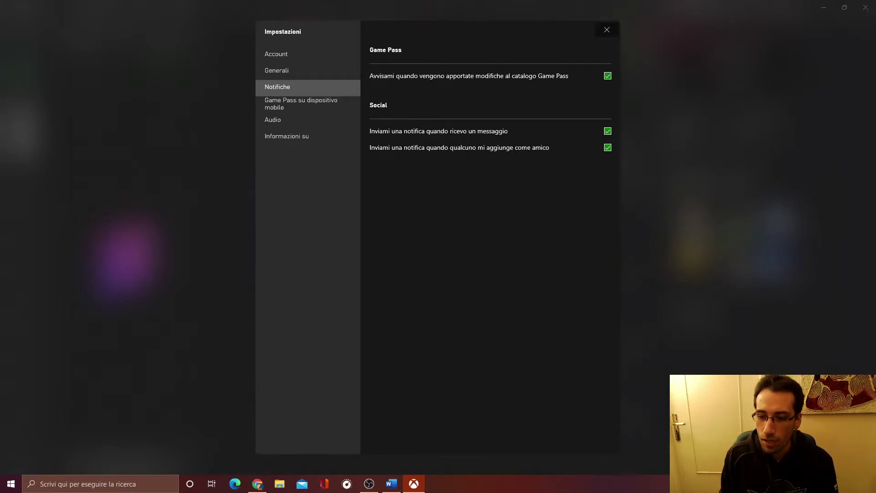
left_click(865, 483)
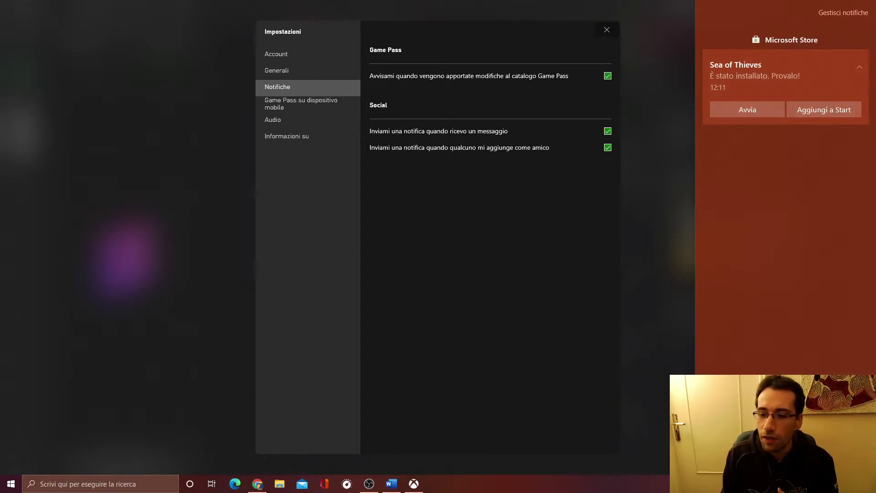
left_click(607, 280)
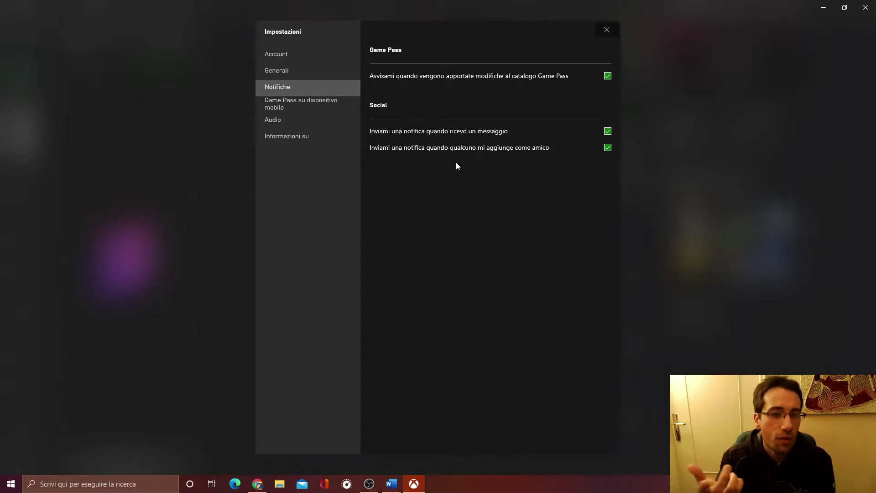
Step: Review the settings for Game Pass on mobile devices, audio and app information, and close the settings
left_click(308, 105)
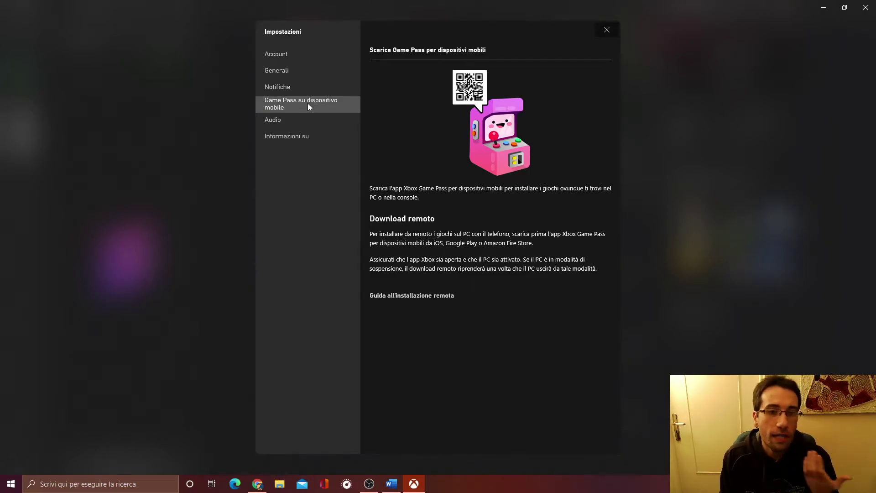
left_click(309, 123)
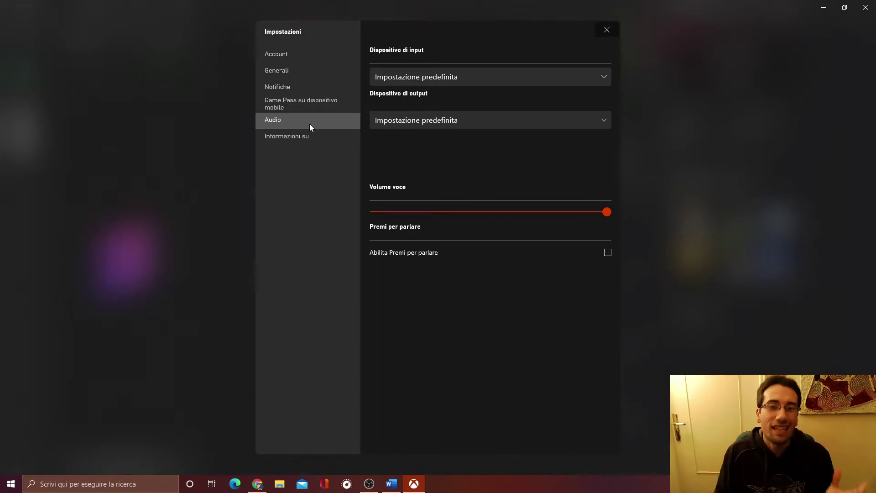
left_click(318, 136)
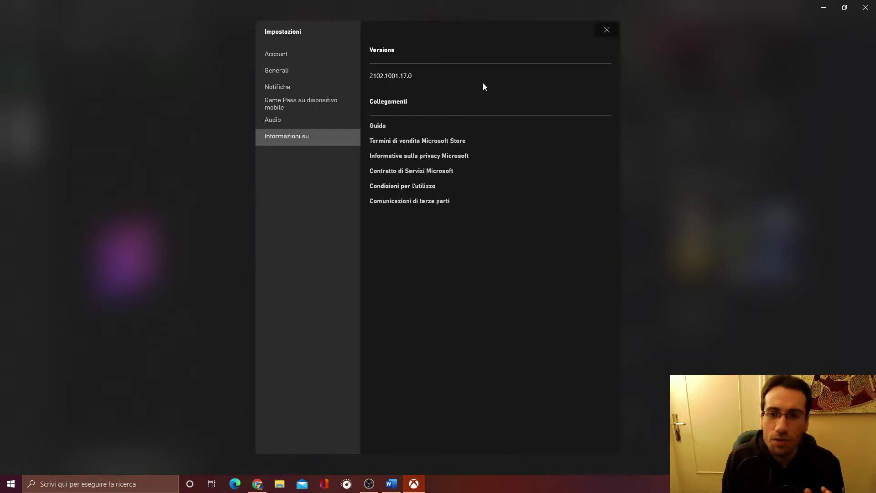
left_click(599, 27)
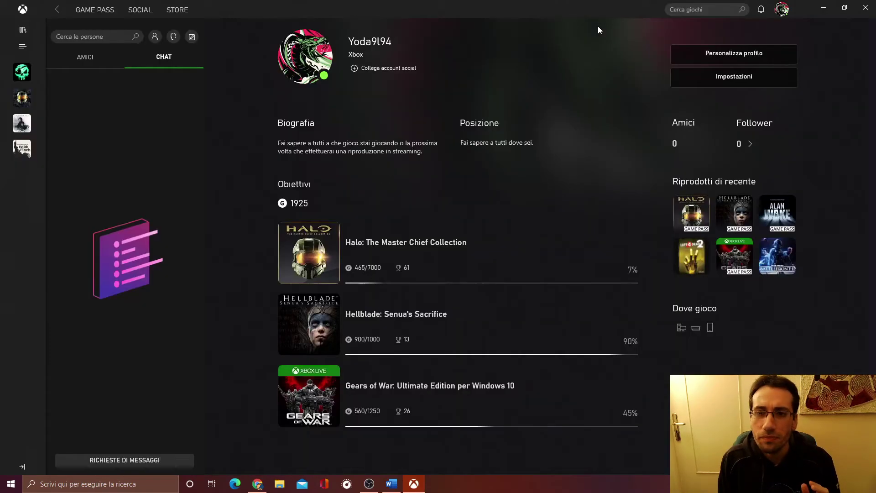
Step: View the account's purchased games, and browse the Store's Bethesda, best-selling, featured add-on and recently added sections
left_click(782, 10)
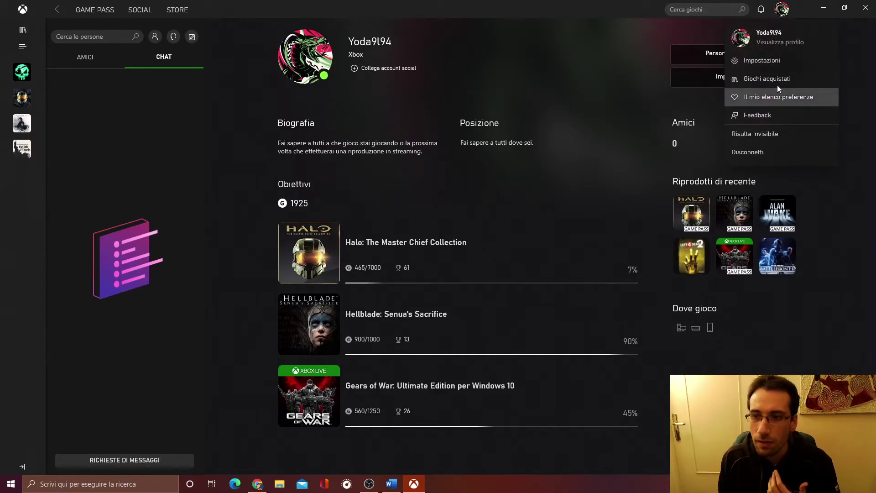
left_click(762, 79)
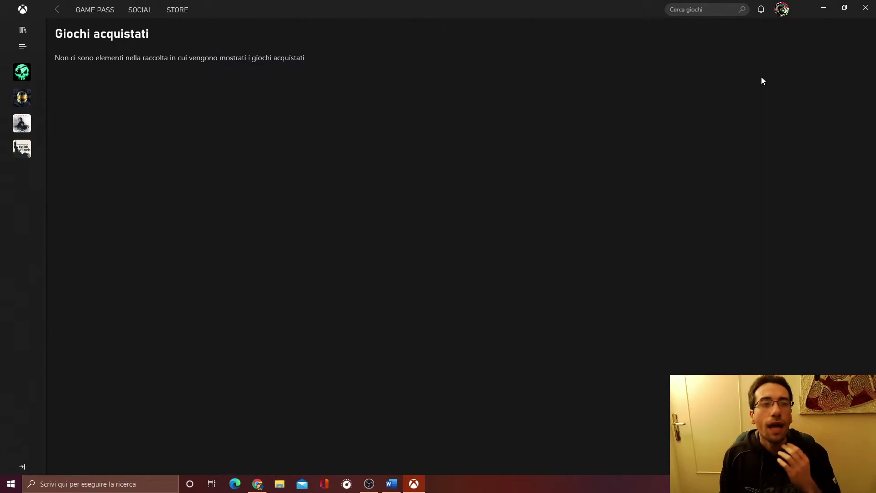
left_click(186, 11)
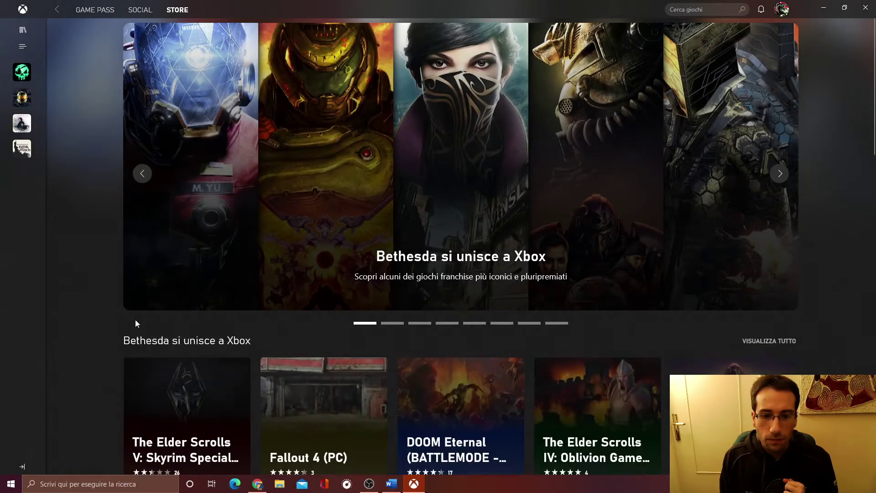
scroll(135, 255, "down", 3)
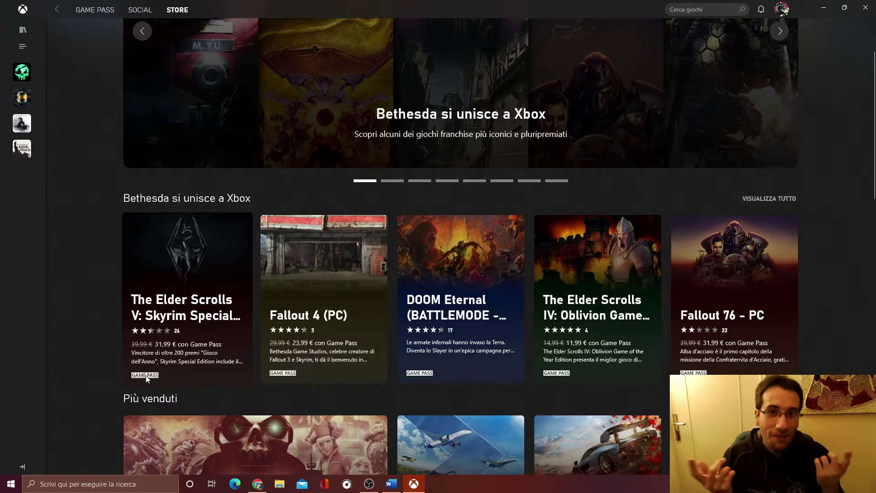
scroll(146, 378, "down", 10)
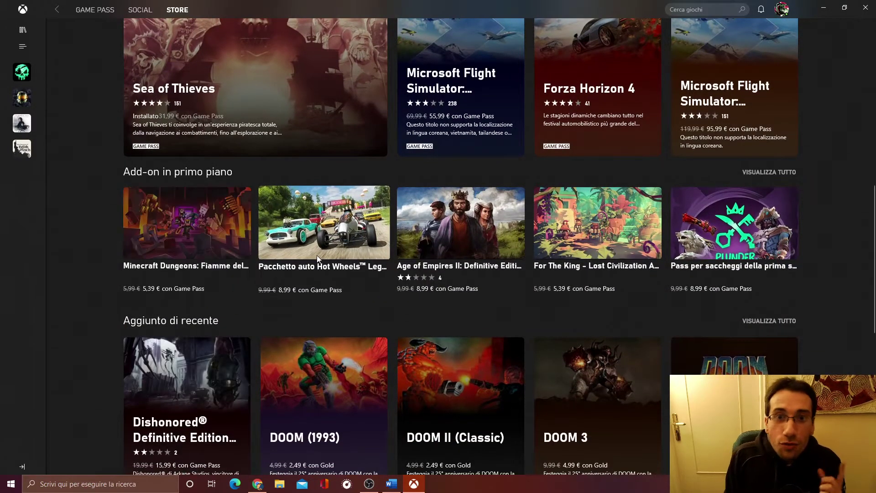
scroll(318, 258, "down", 3)
scroll(318, 258, "down", 2)
scroll(246, 287, "up", 6)
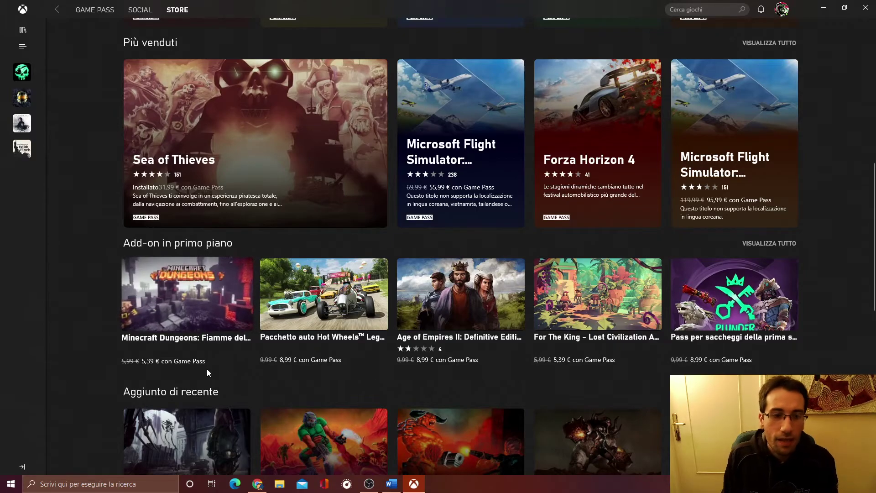
Step: Compare the Store pages of Minecraft Dungeons: Fiamme del Nether and The Elder Scrolls V: Skyrim Special Edition
left_click(219, 313)
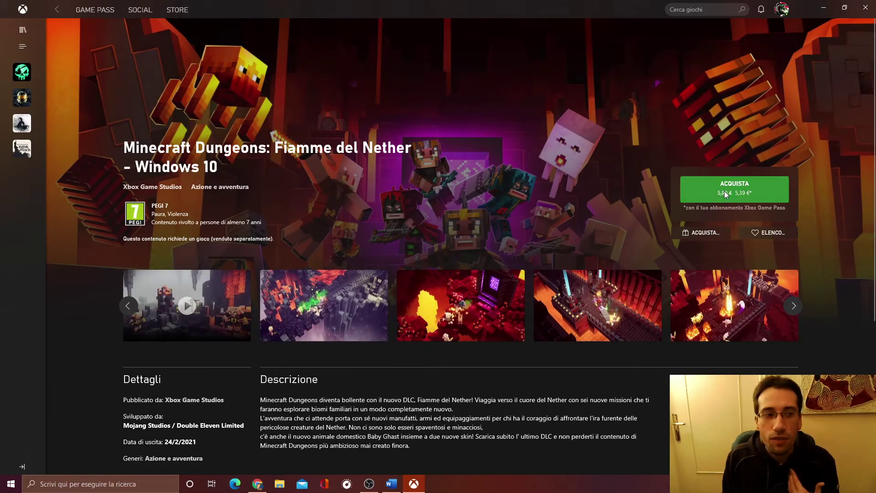
left_click(57, 10)
scroll(111, 258, "up", 3)
left_click(203, 109)
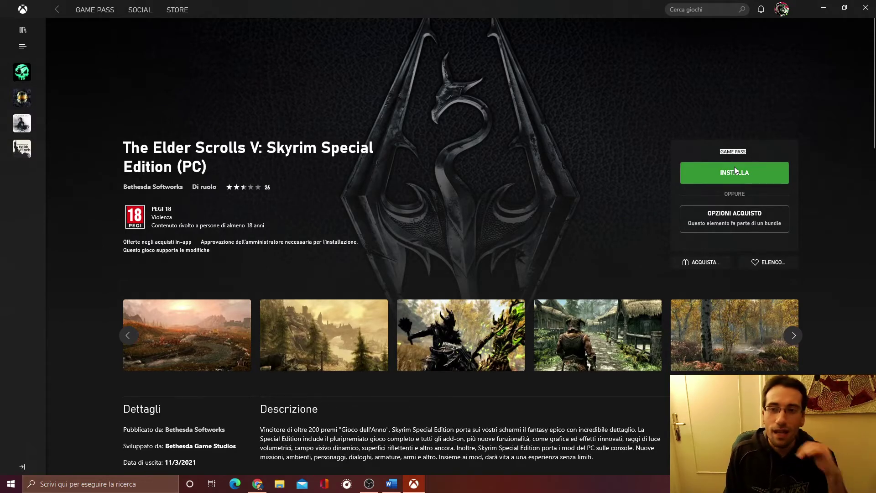
Step: Open the account's wish list and look through all the games saved in it
left_click(782, 10)
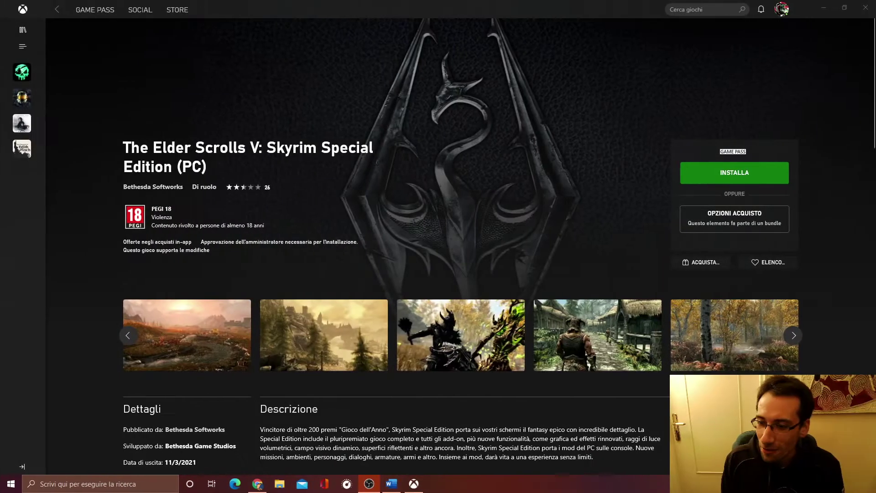
left_click(782, 9)
left_click(776, 96)
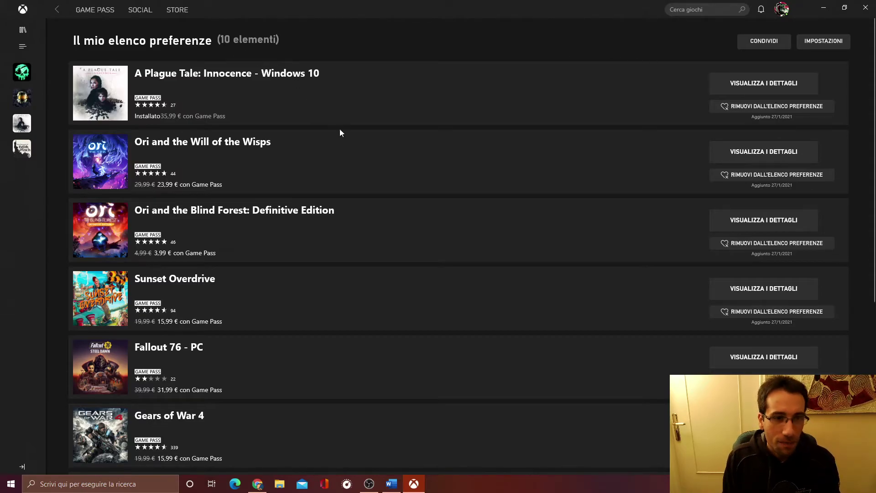
scroll(403, 201, "down", 6)
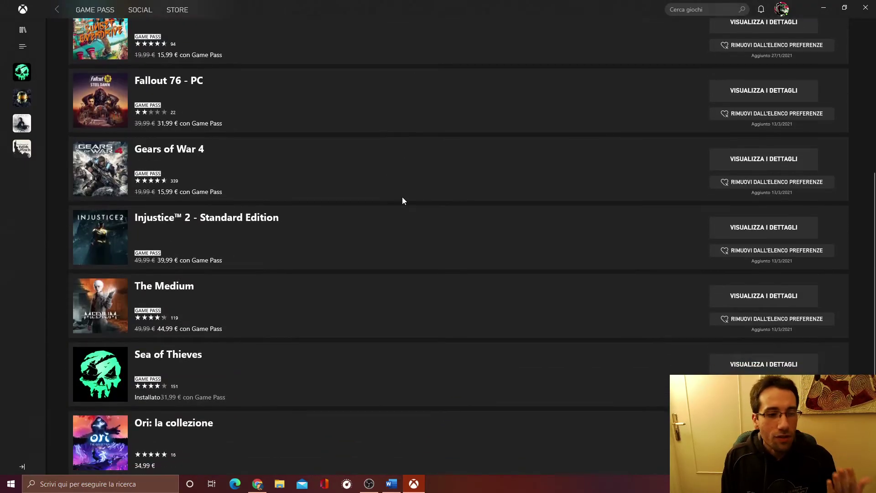
scroll(402, 201, "up", 6)
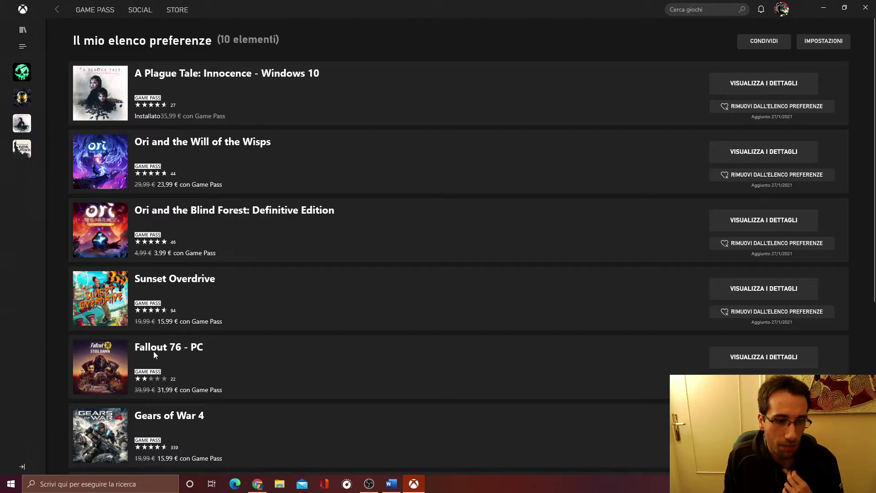
scroll(155, 352, "down", 6)
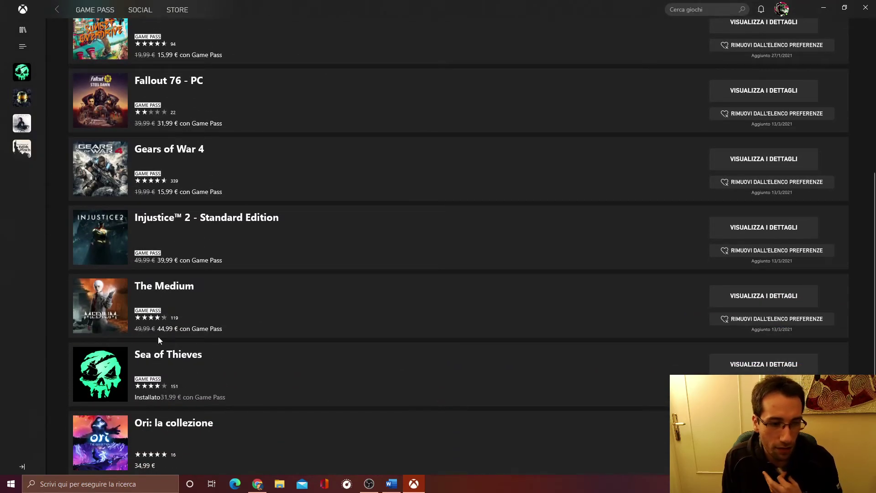
scroll(157, 347, "up", 6)
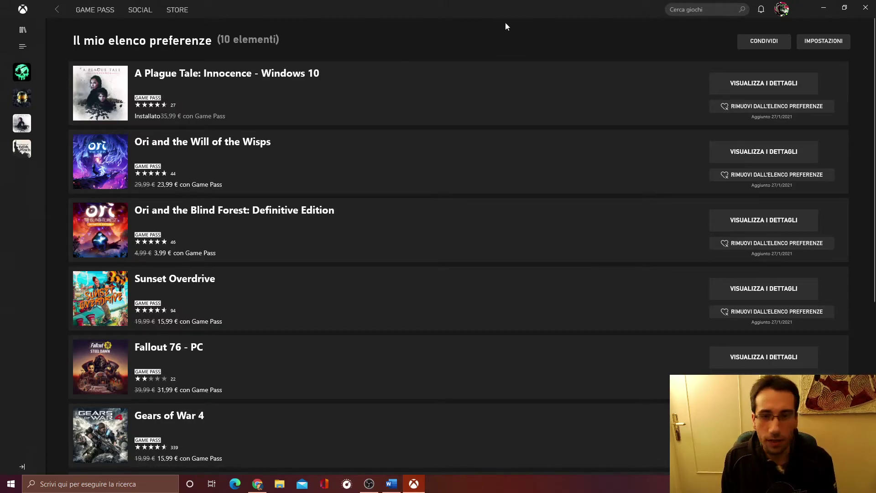
Step: Look over the play-later and installed games in the library, and return to the Game Pass home page
left_click(23, 10)
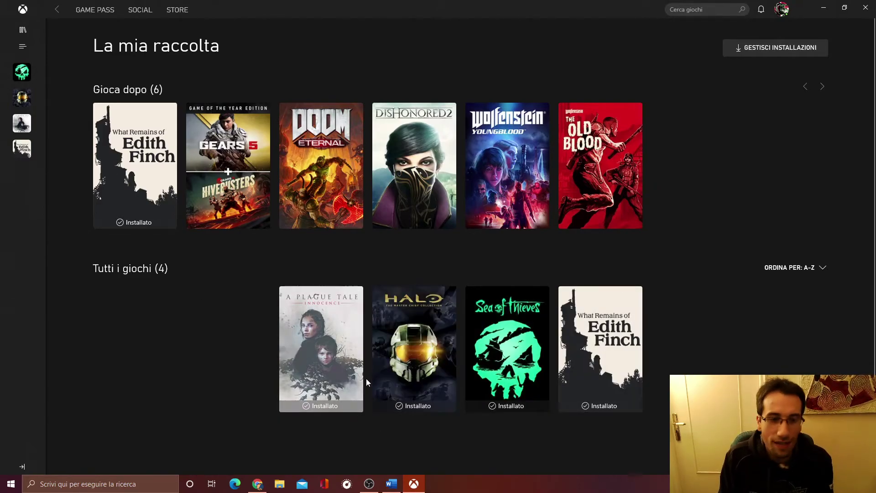
mouse_move(26, 69)
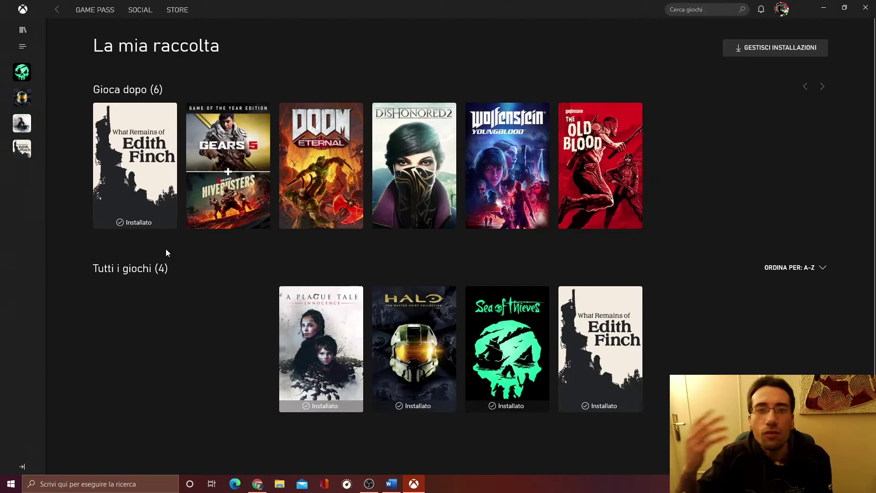
left_click(57, 10)
Step: Add The Elder Scrolls V: Skyrim Special Edition from the Bethesda Softworks Collection to the play-later list, and check the library
scroll(152, 242, "down", 4)
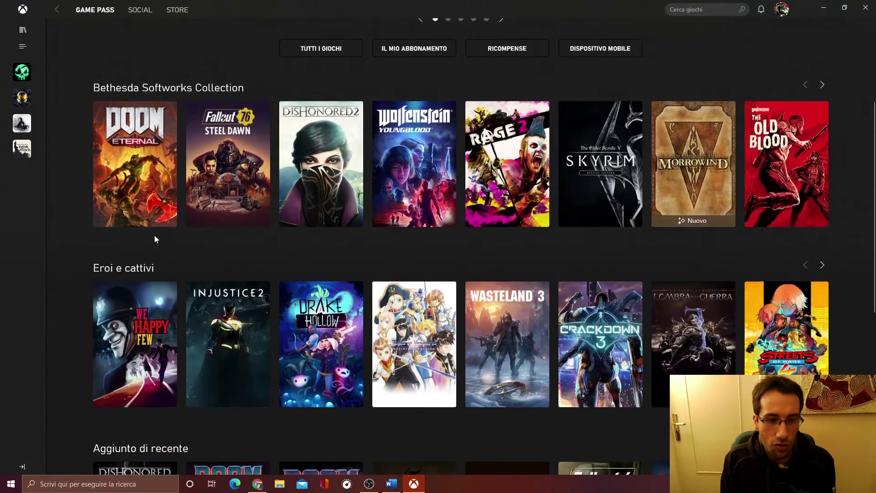
left_click(591, 140)
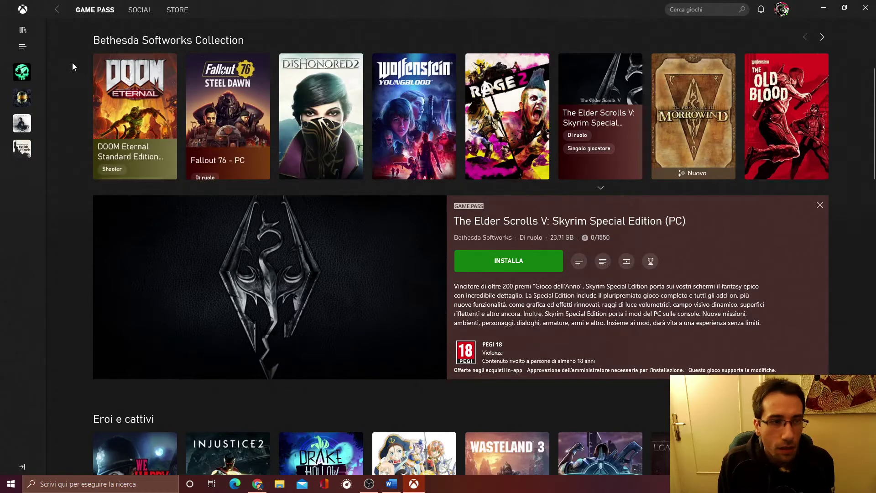
left_click(21, 31)
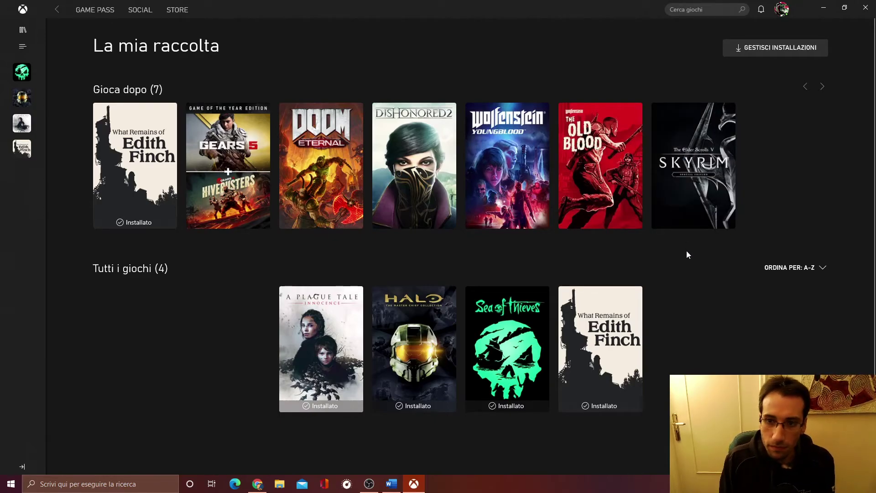
Step: Open the full product page of The Elder Scrolls V: Skyrim Special Edition from the Game Pass catalogue
left_click(23, 11)
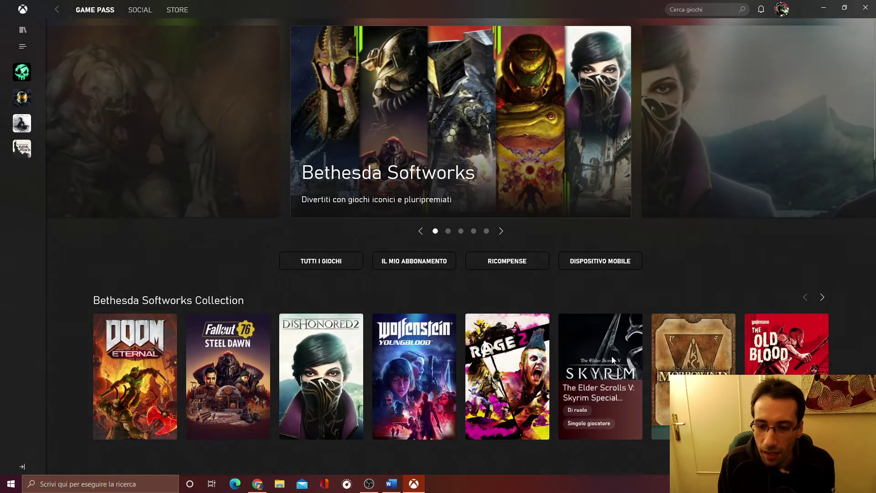
left_click(622, 401)
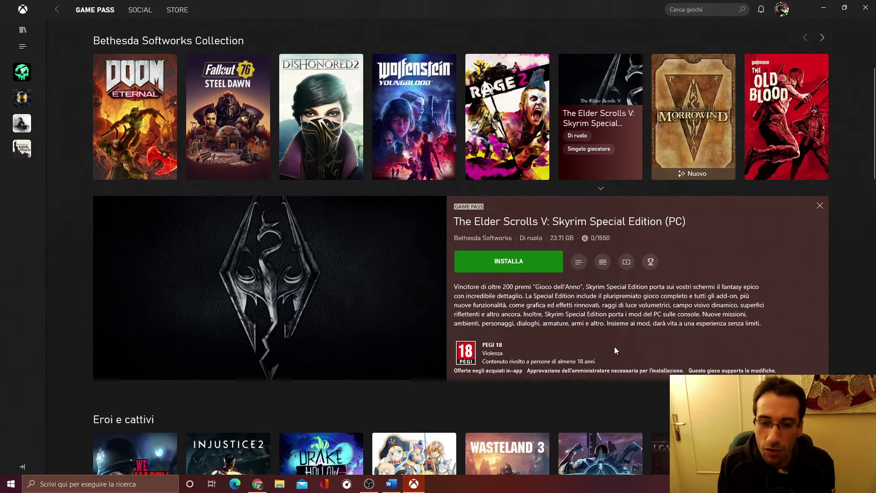
left_click(578, 262)
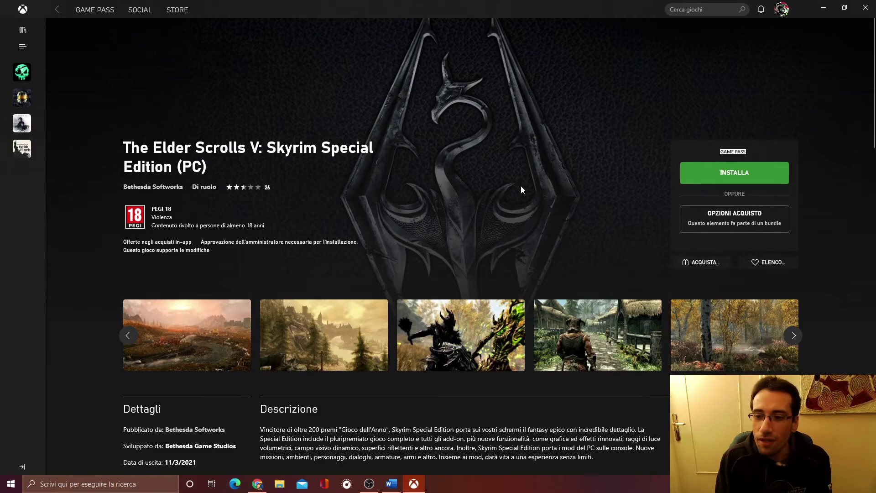
Step: Add The Elder Scrolls V: Skyrim Special Edition to the wish list and show where the account options list it
left_click(756, 261)
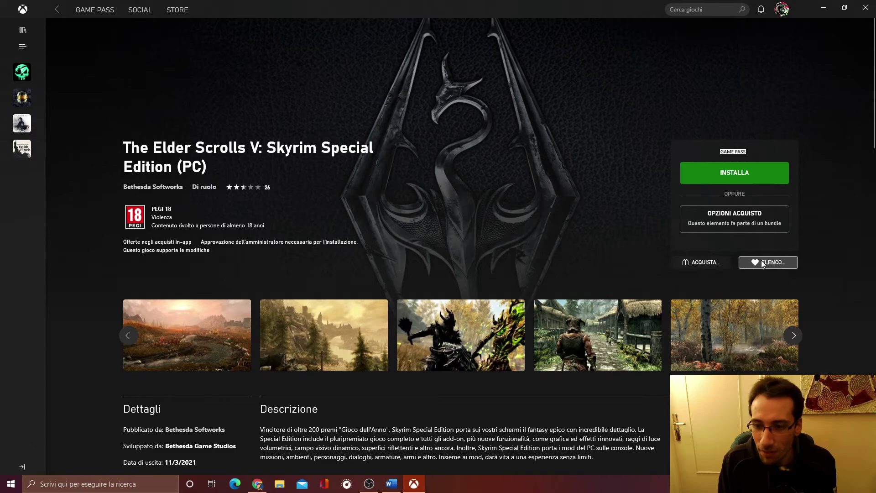
left_click(782, 9)
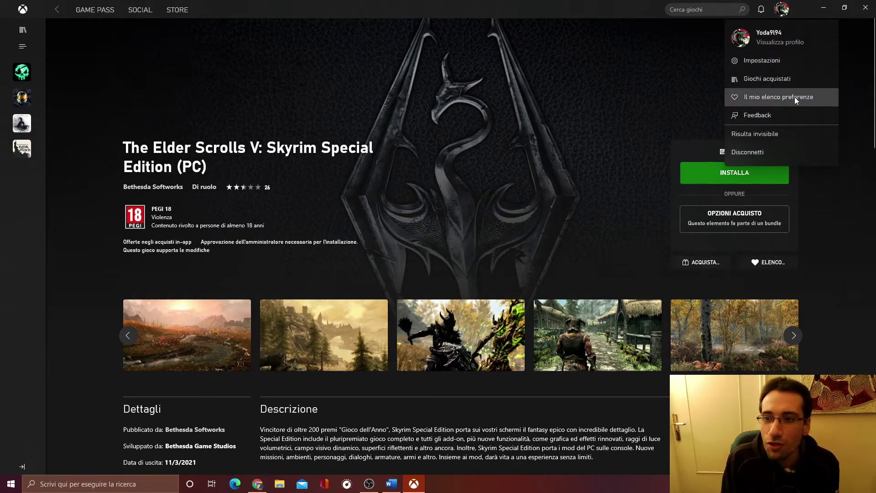
left_click(160, 69)
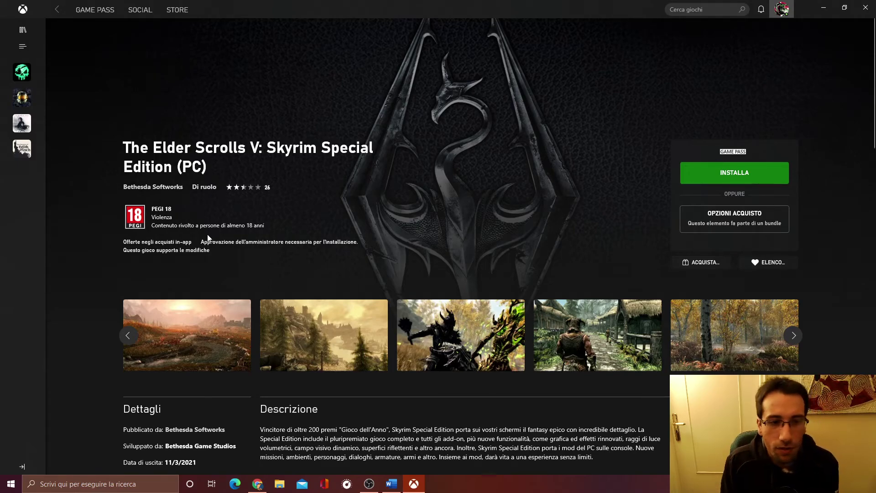
Step: Look at the game's installation options, its purchase options and the Skyrim Special Edition + Fallout 4 G.O.T.Y Bundle page, and return to the game page
left_click(736, 175)
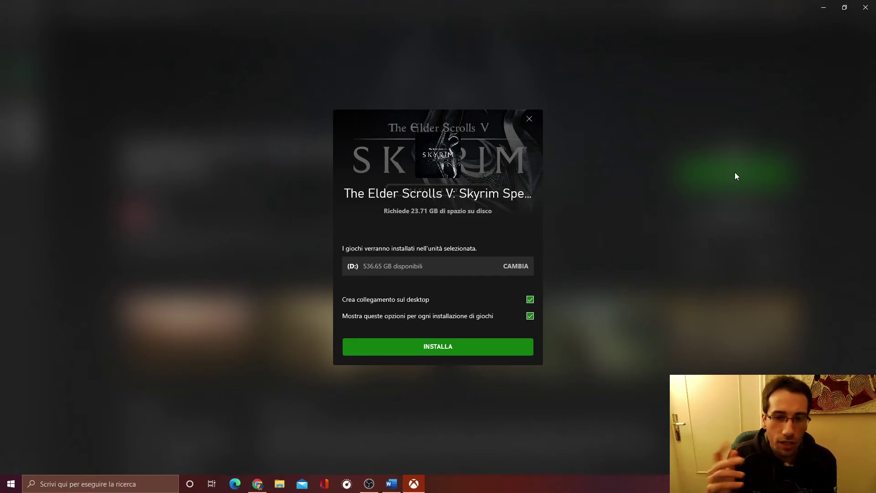
left_click(529, 119)
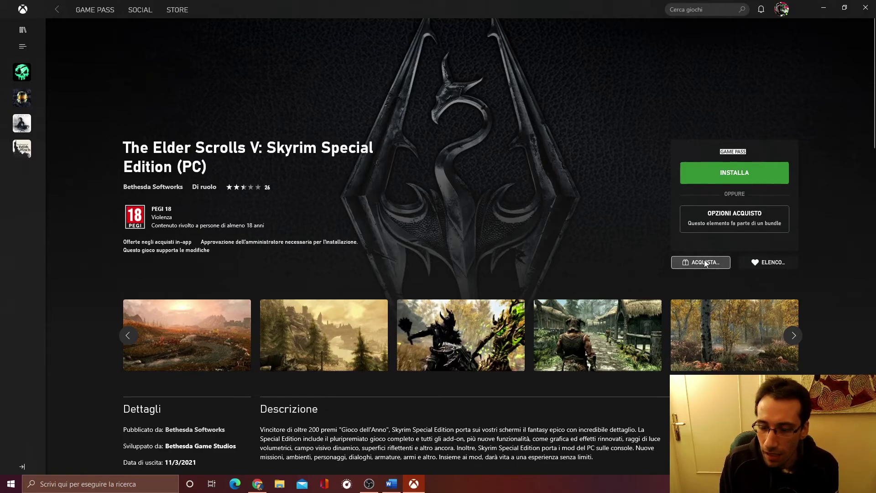
left_click(716, 224)
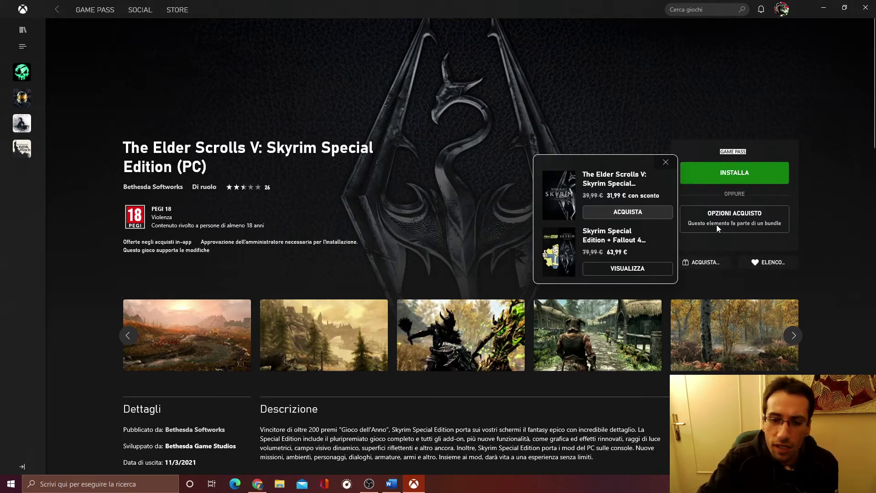
left_click(647, 267)
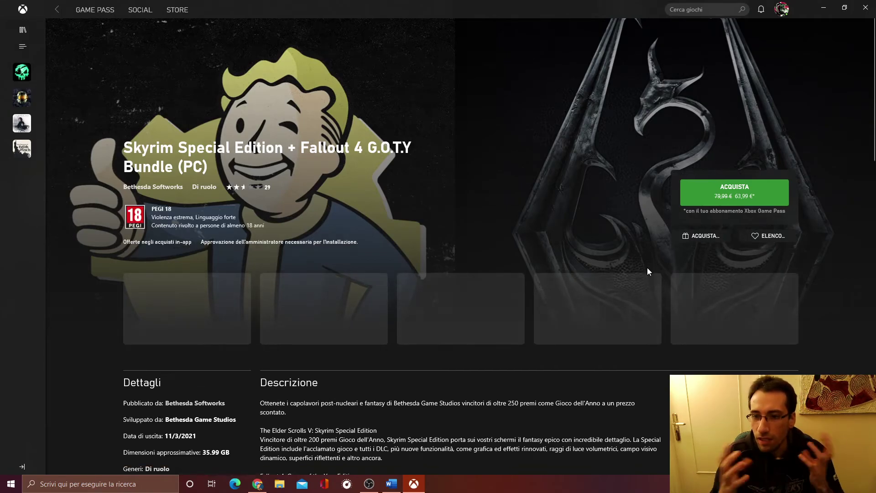
left_click(57, 9)
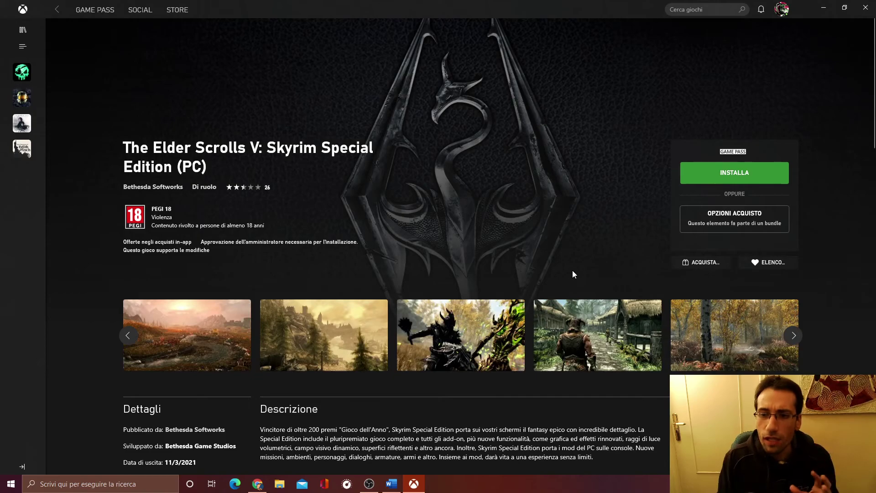
Step: Examine the Skyrim product page: details, description, reviews, achievements, add-ons, system requirements and additional information
scroll(554, 265, "down", 7)
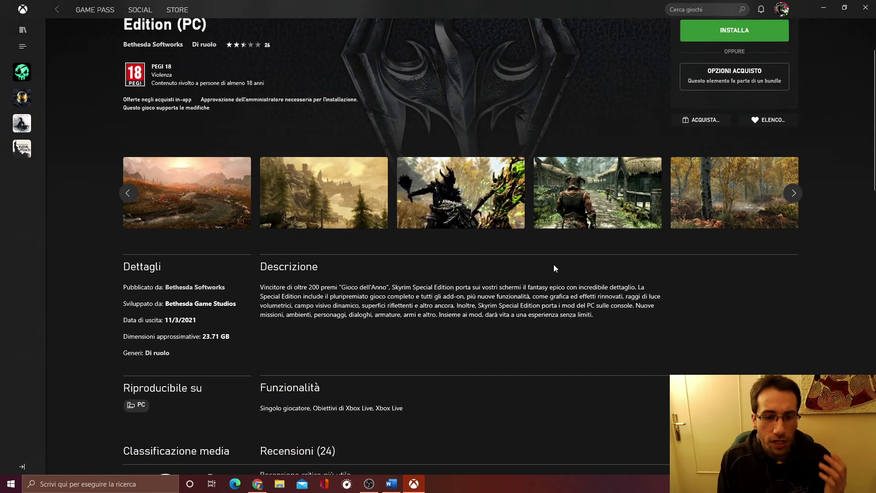
scroll(265, 178, "up", 3)
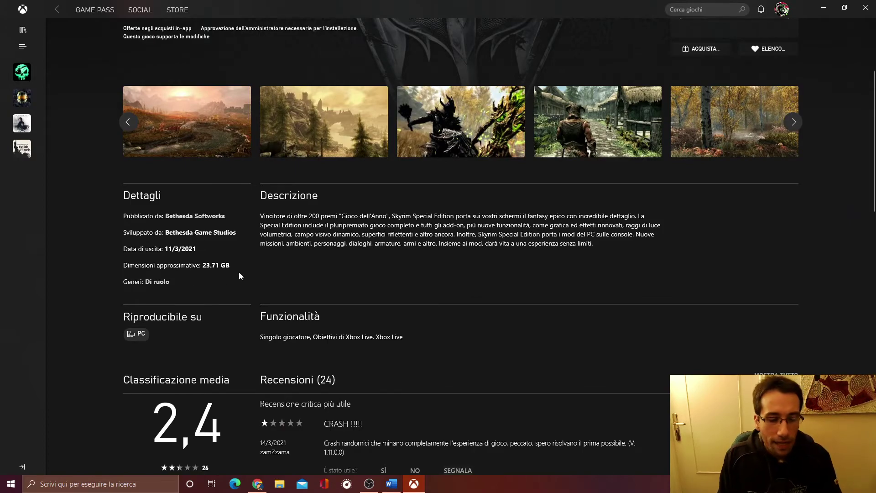
scroll(239, 273, "down", 6)
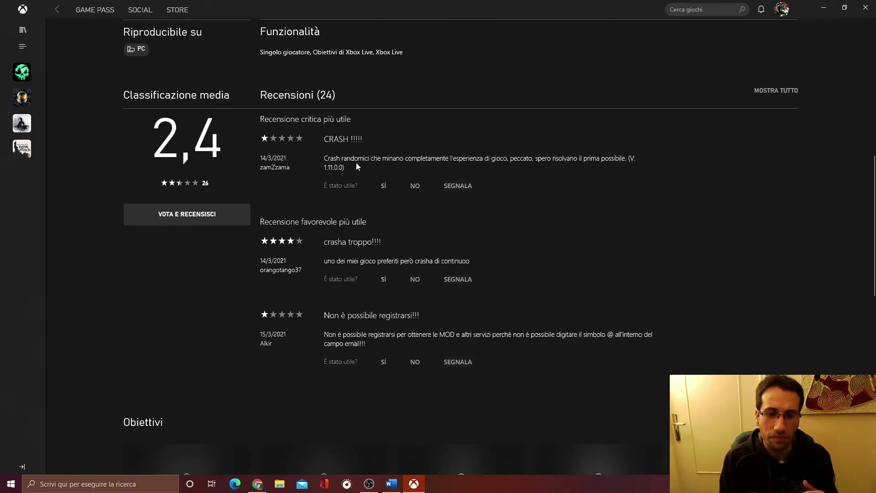
scroll(378, 258, "down", 3)
scroll(377, 258, "down", 4)
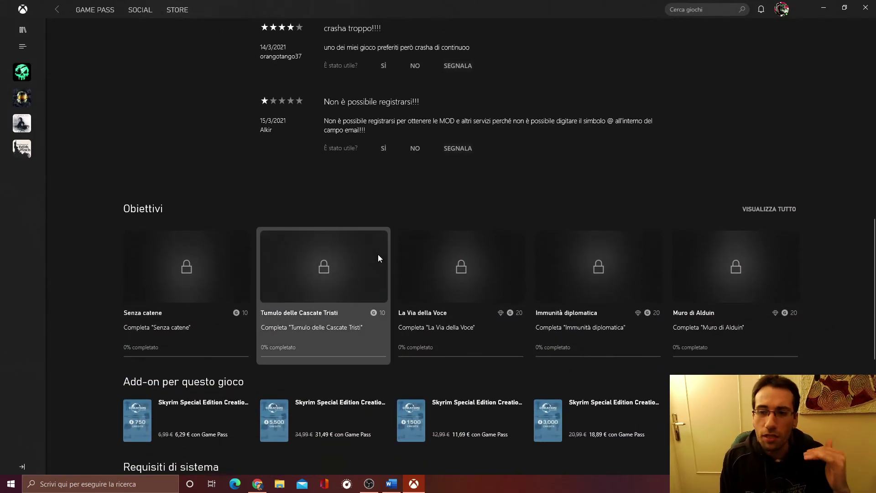
scroll(264, 295, "up", 3)
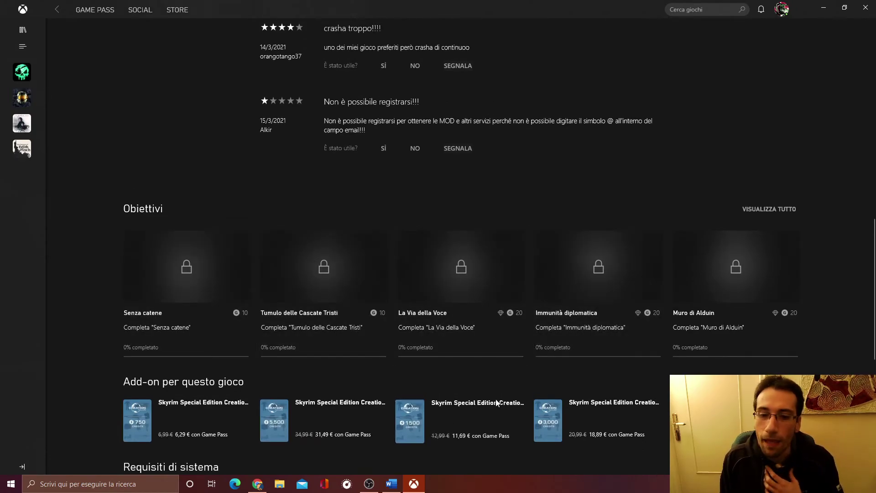
scroll(496, 399, "down", 4)
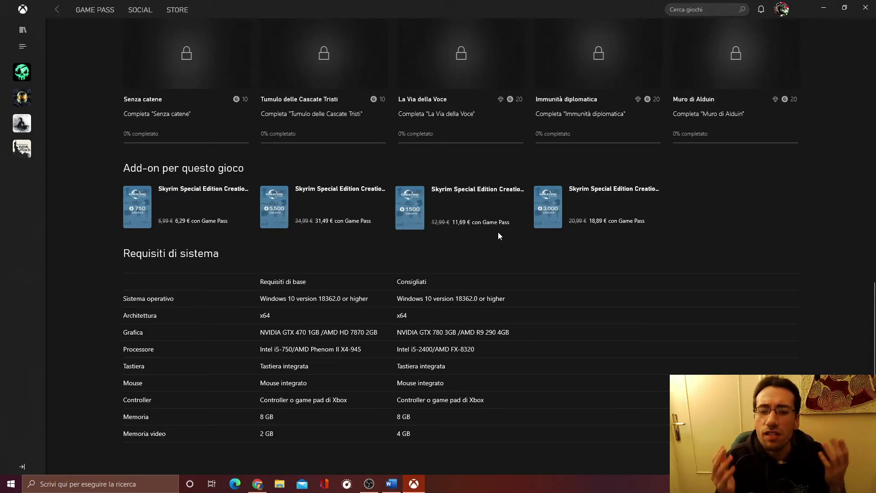
scroll(311, 283, "down", 3)
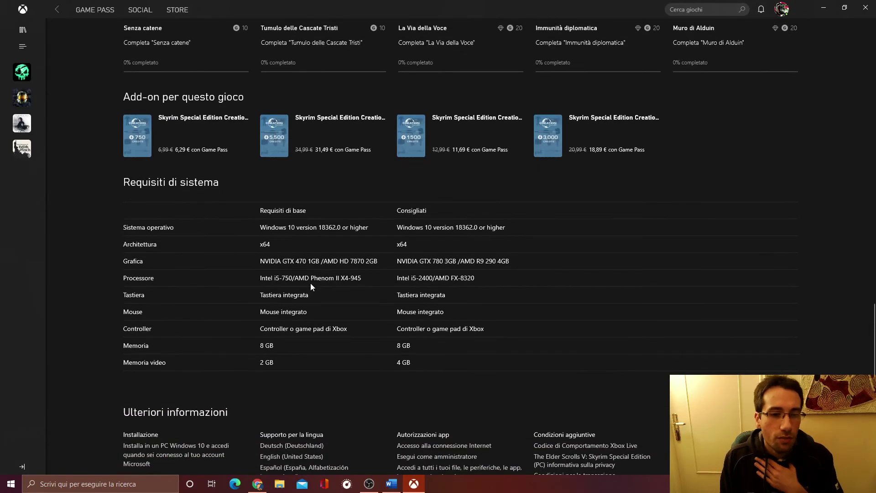
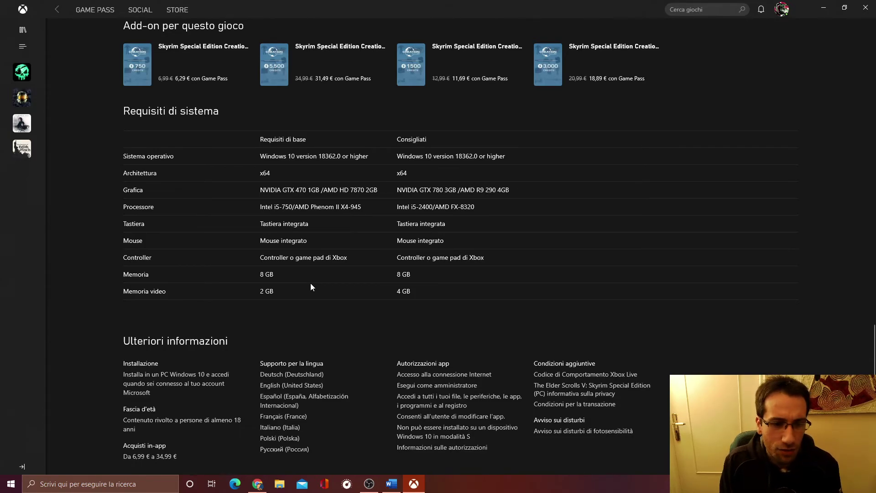
scroll(310, 283, "down", 1)
scroll(310, 286, "up", 15)
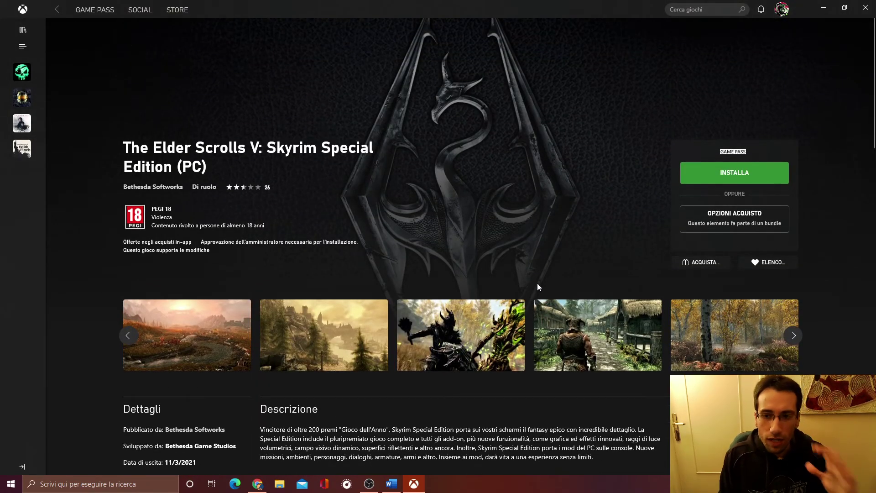
Step: Check the play-later games in the library, and view the Skyrim preview in the Game Pass catalogue's Bethesda Softworks Collection
left_click(58, 9)
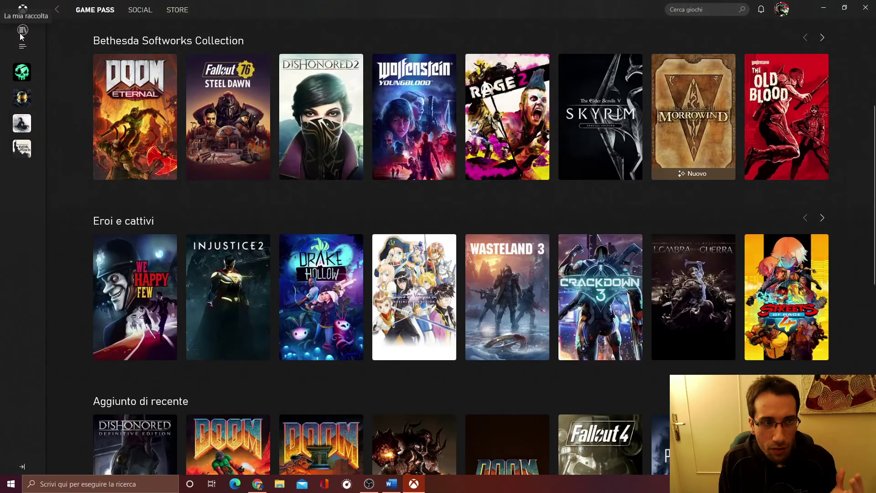
left_click(20, 32)
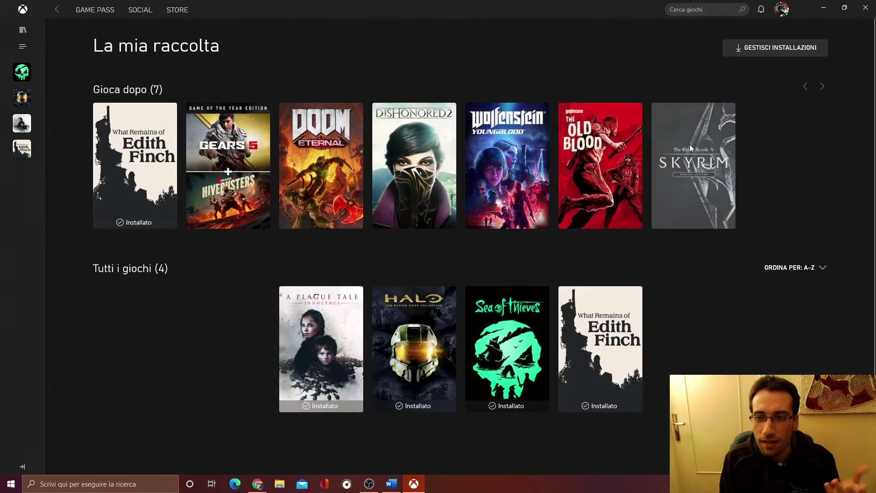
left_click(23, 9)
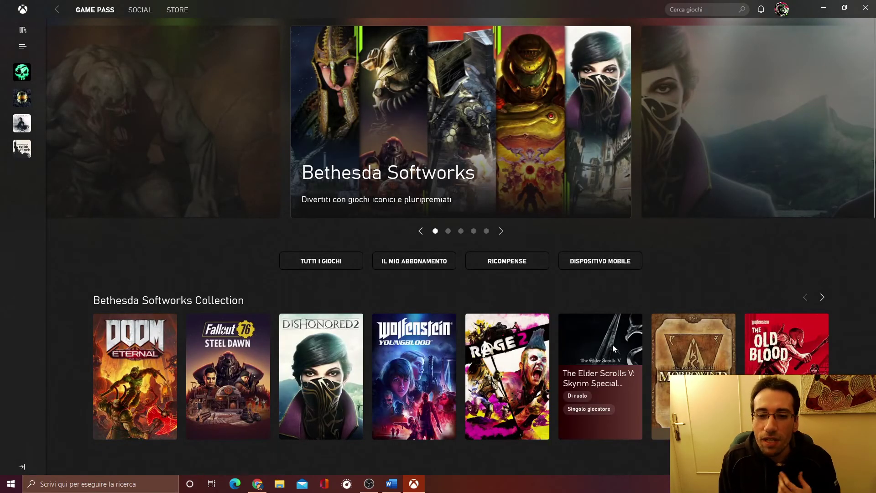
left_click(612, 344)
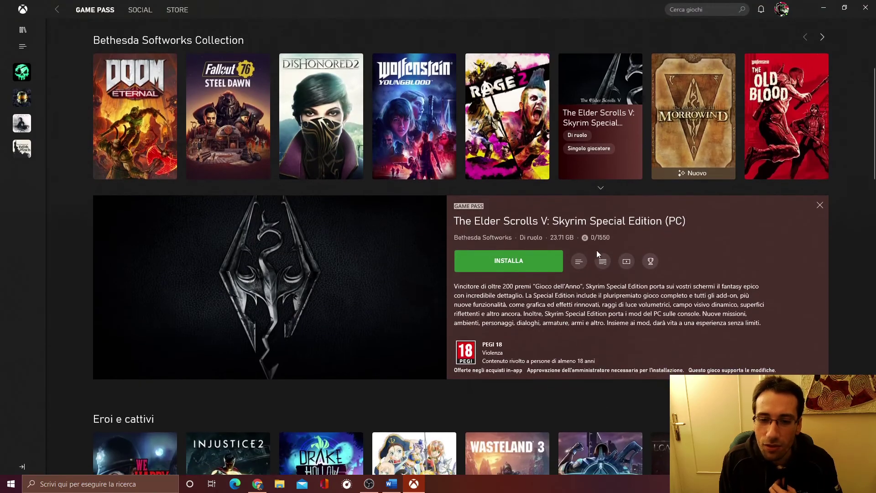
left_click(819, 206)
Step: Remove The Elder Scrolls V: Skyrim Special Edition from the account's wish list and return to the Game Pass page
left_click(781, 9)
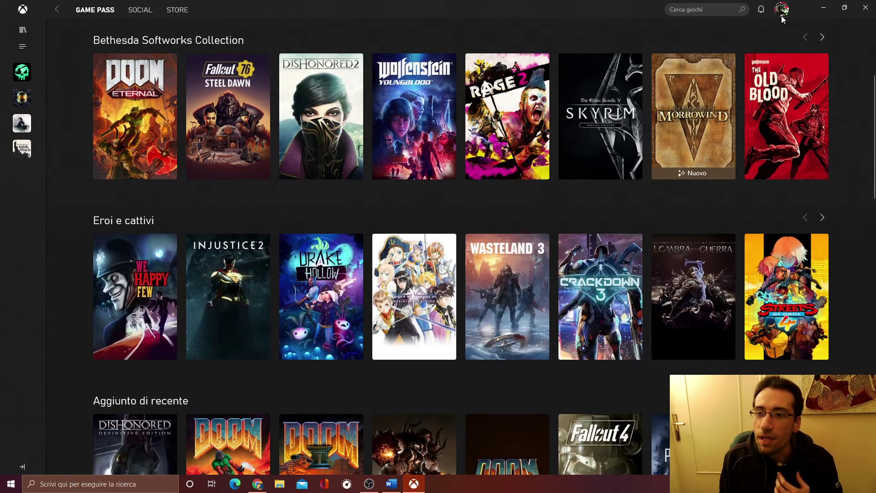
left_click(776, 102)
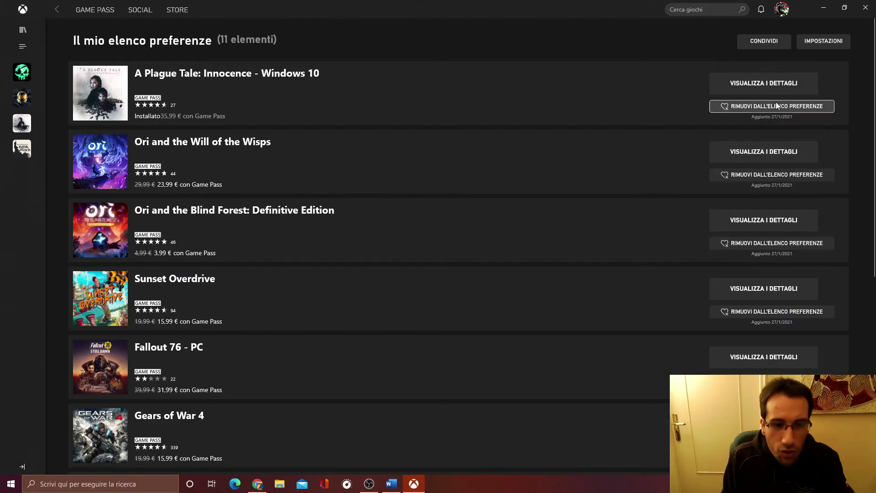
scroll(407, 255, "down", 7)
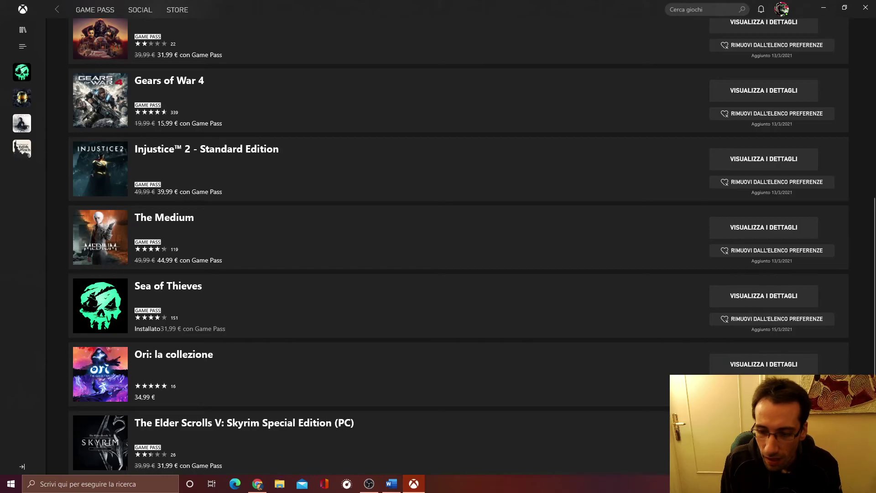
scroll(358, 338, "up", 7)
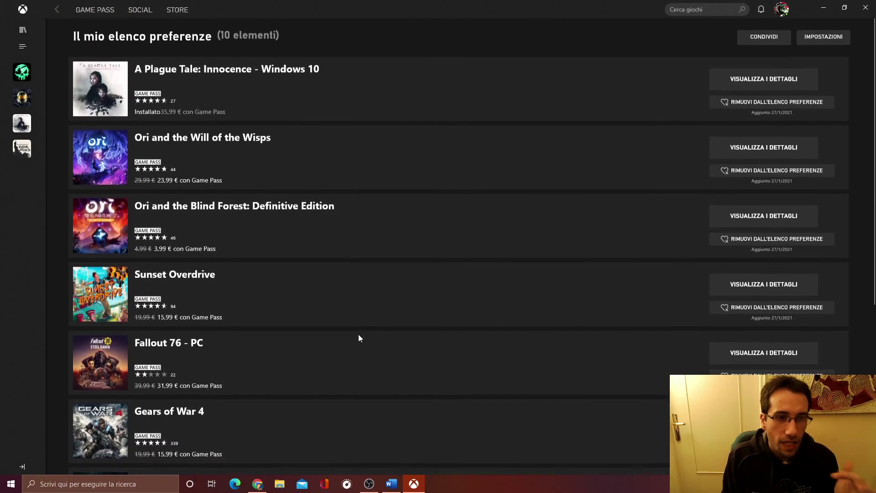
left_click(61, 11)
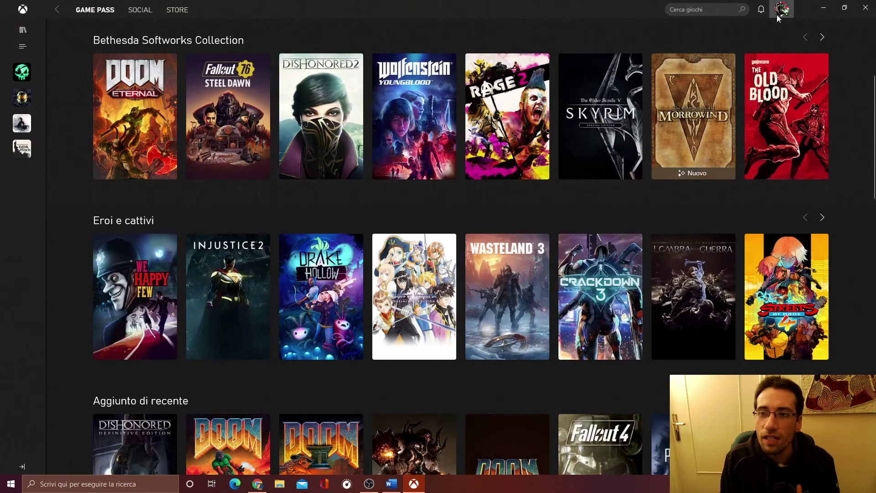
Step: Try to switch the account's online status to invisible (Risulta invisibile) from the account options
scroll(474, 249, "up", 4)
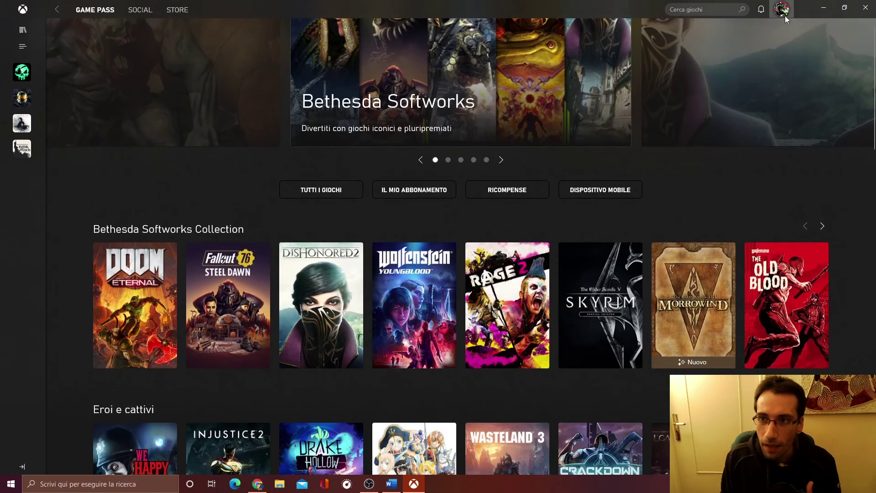
left_click(781, 10)
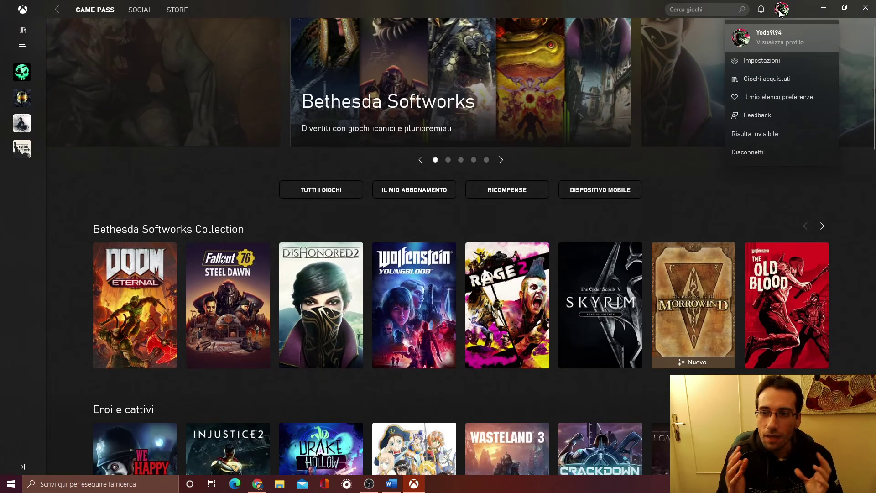
left_click(753, 136)
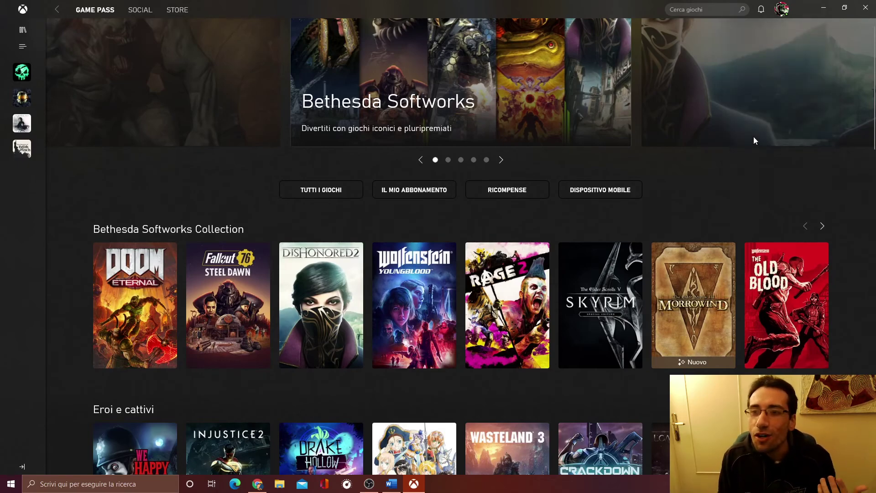
left_click(780, 11)
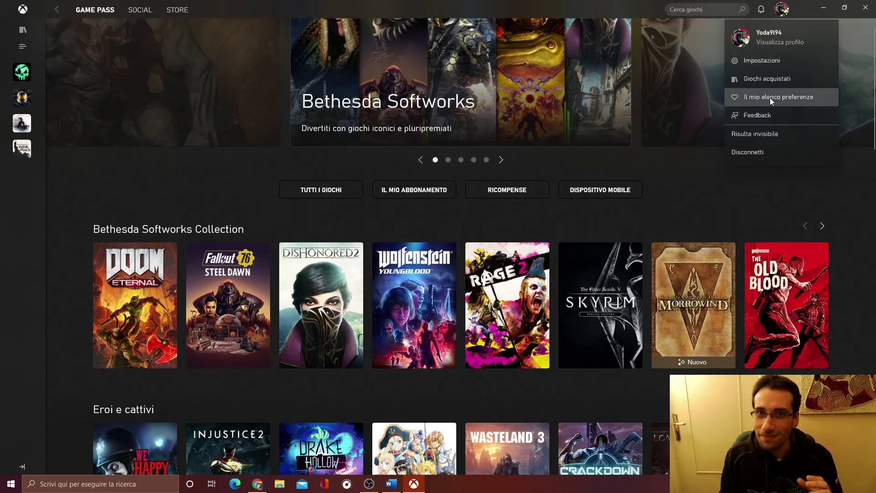
left_click(765, 136)
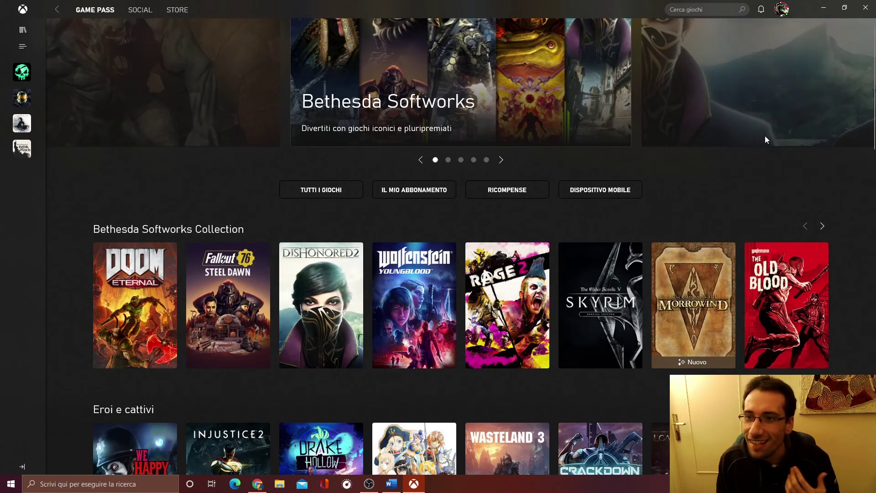
left_click(781, 9)
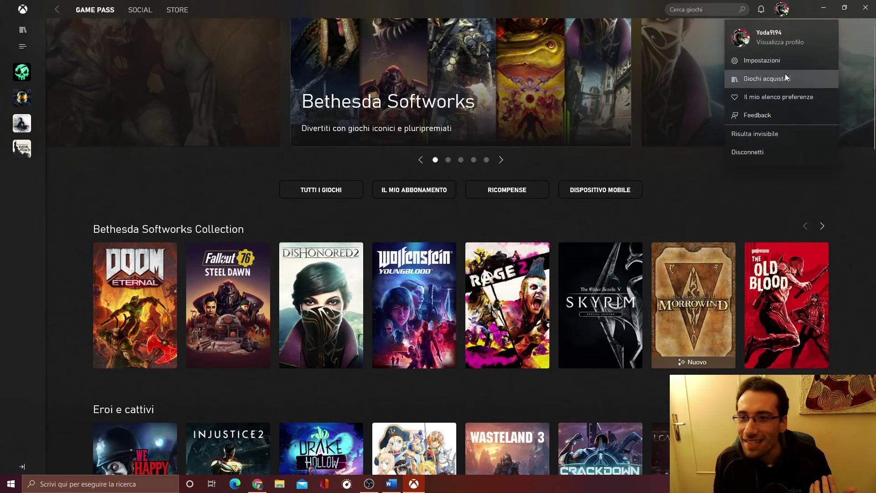
left_click(771, 135)
left_click(779, 15)
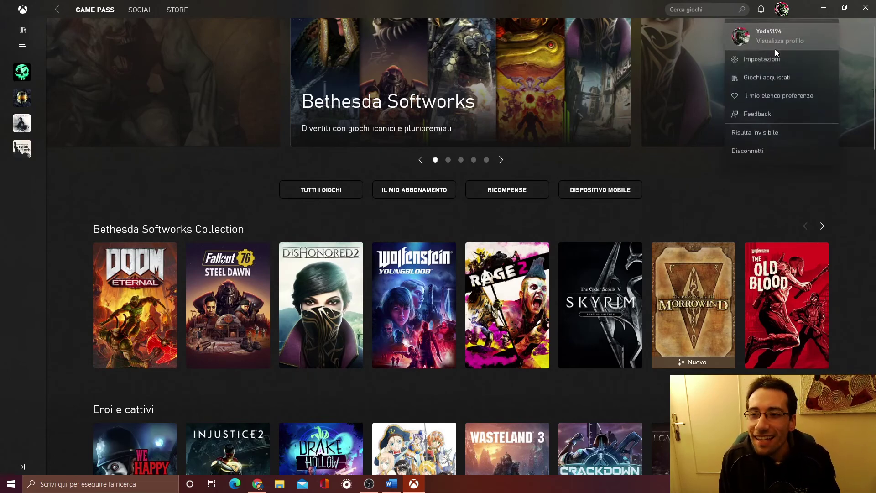
left_click(766, 130)
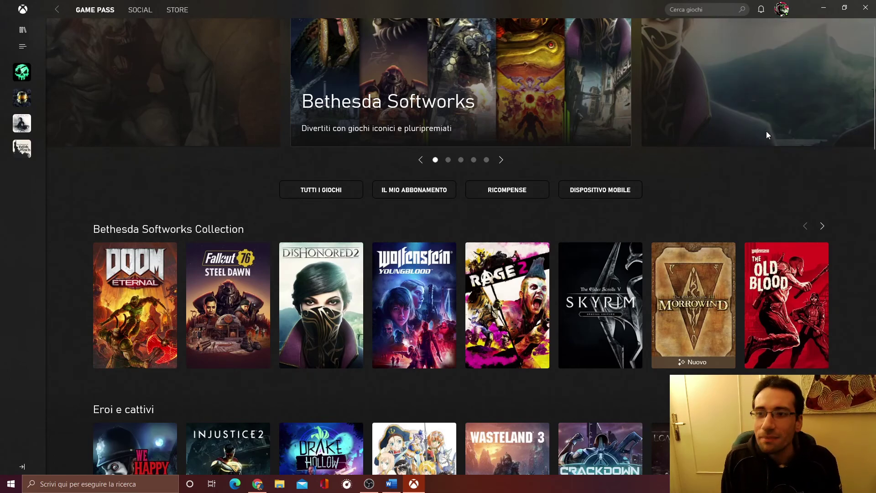
Step: Check the notifications and the game search field, and open the full catalogue of PC games (Tutti i giochi)
left_click(760, 11)
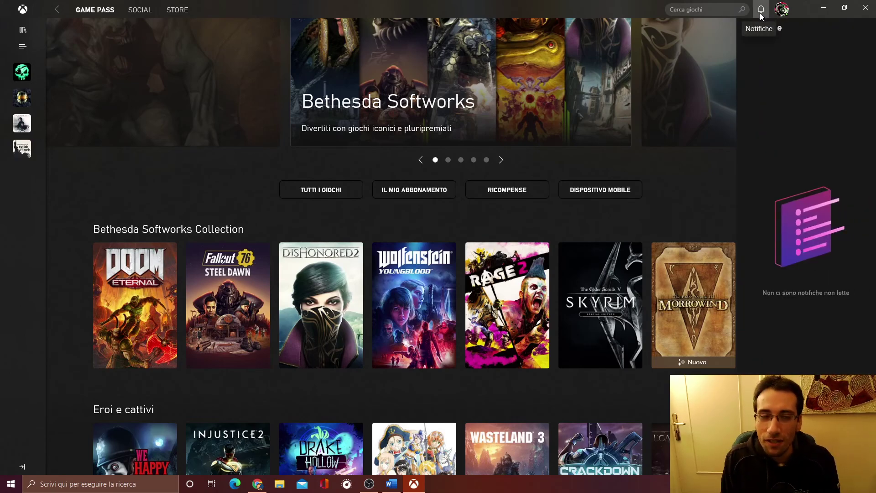
left_click(760, 10)
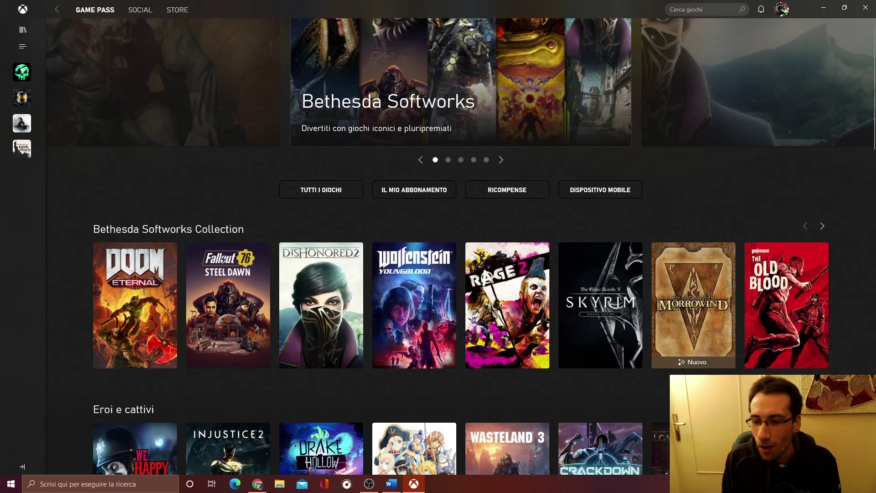
left_click(693, 8)
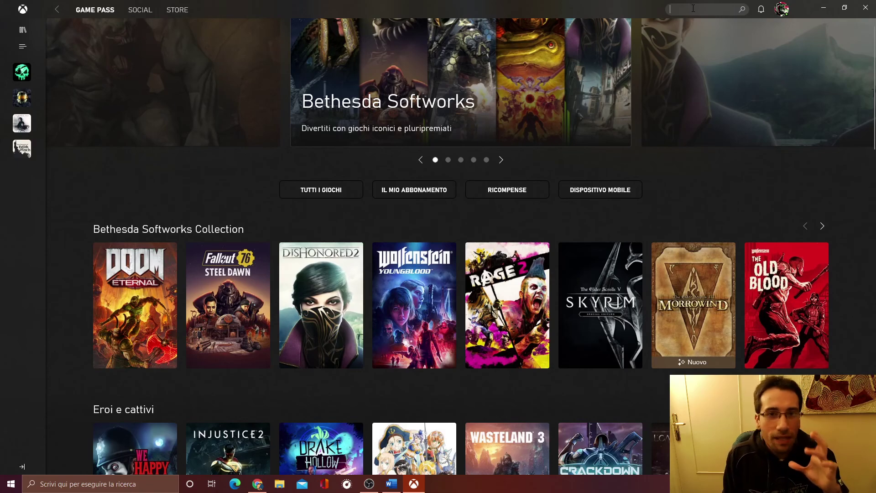
left_click(350, 195)
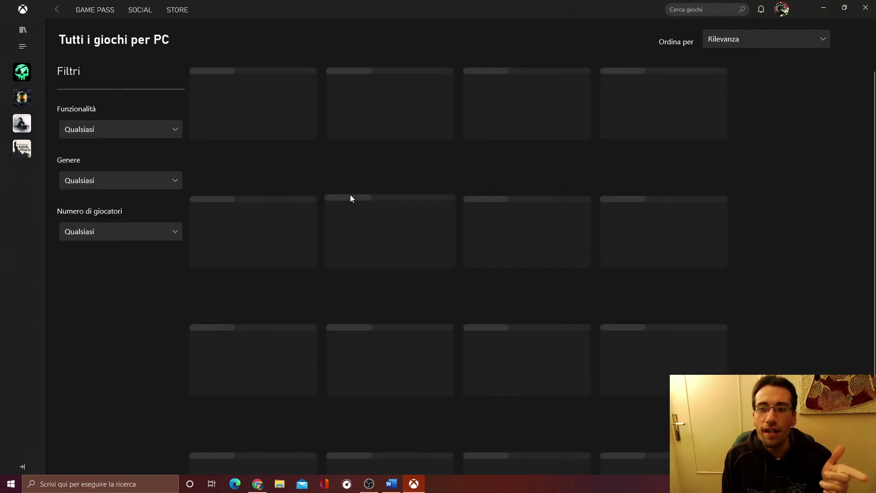